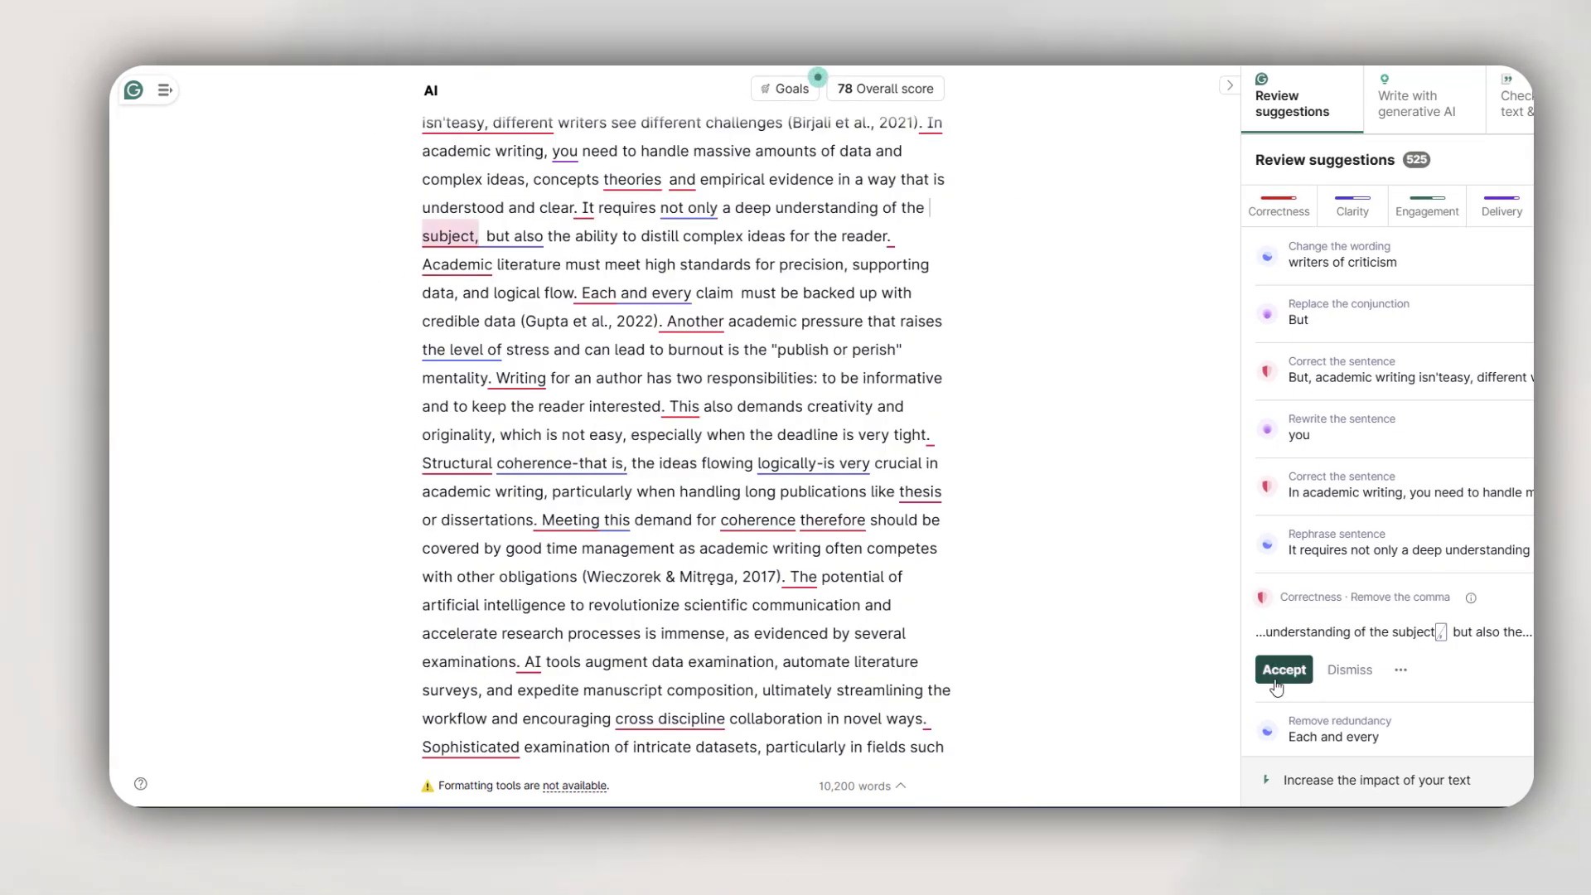
Leave the intro preview for the My Grammarly dashboard listing AI, Uncheked Rephrased and Demo document.
left_click(1280, 673)
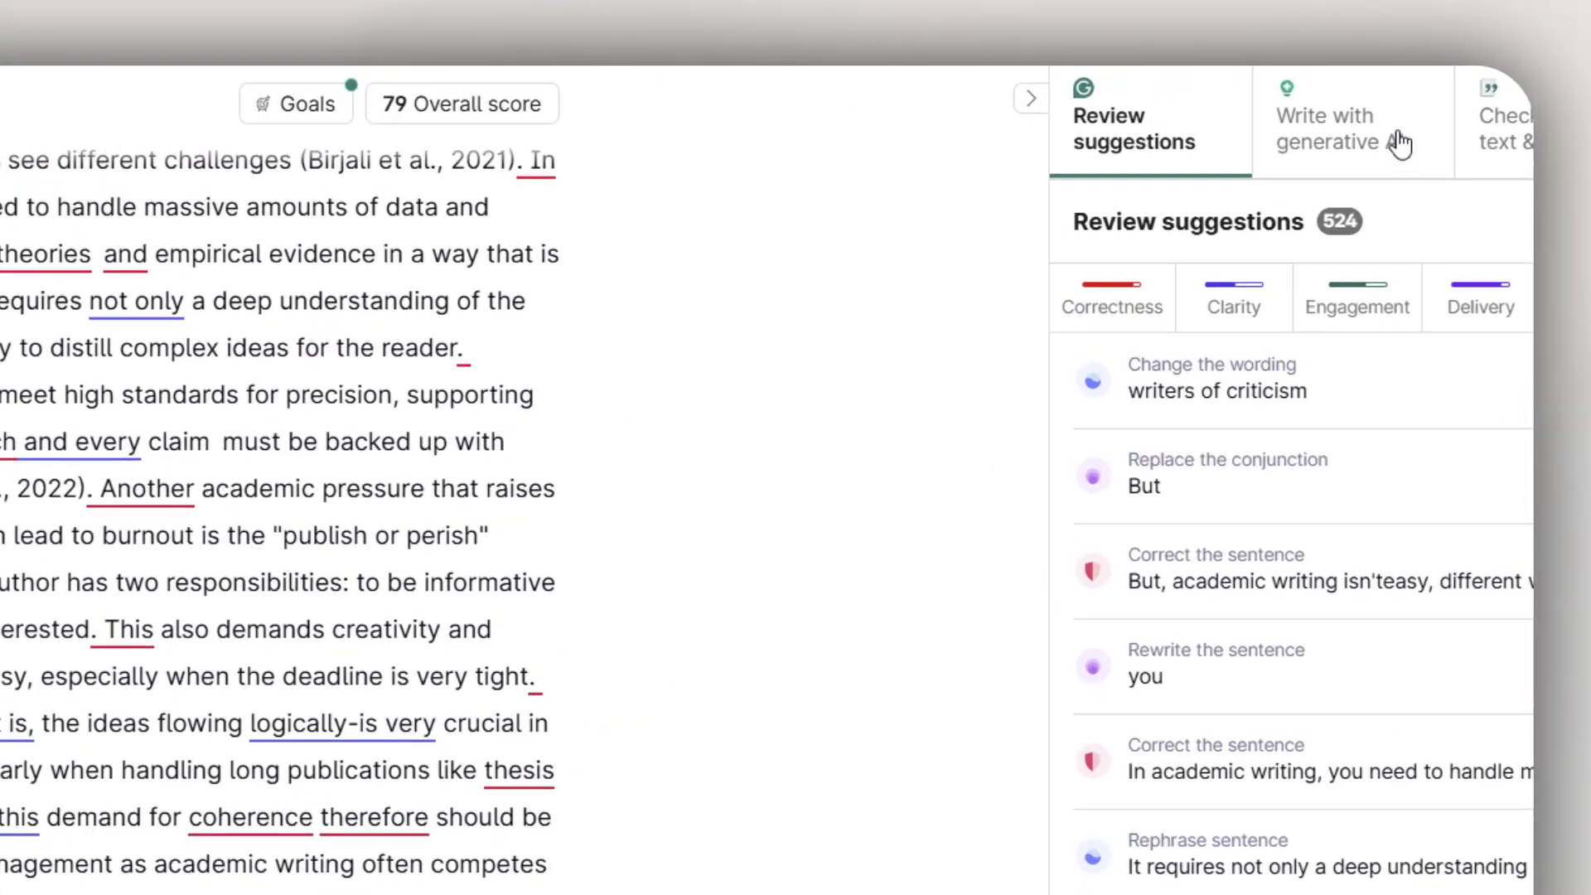
left_click(1342, 142)
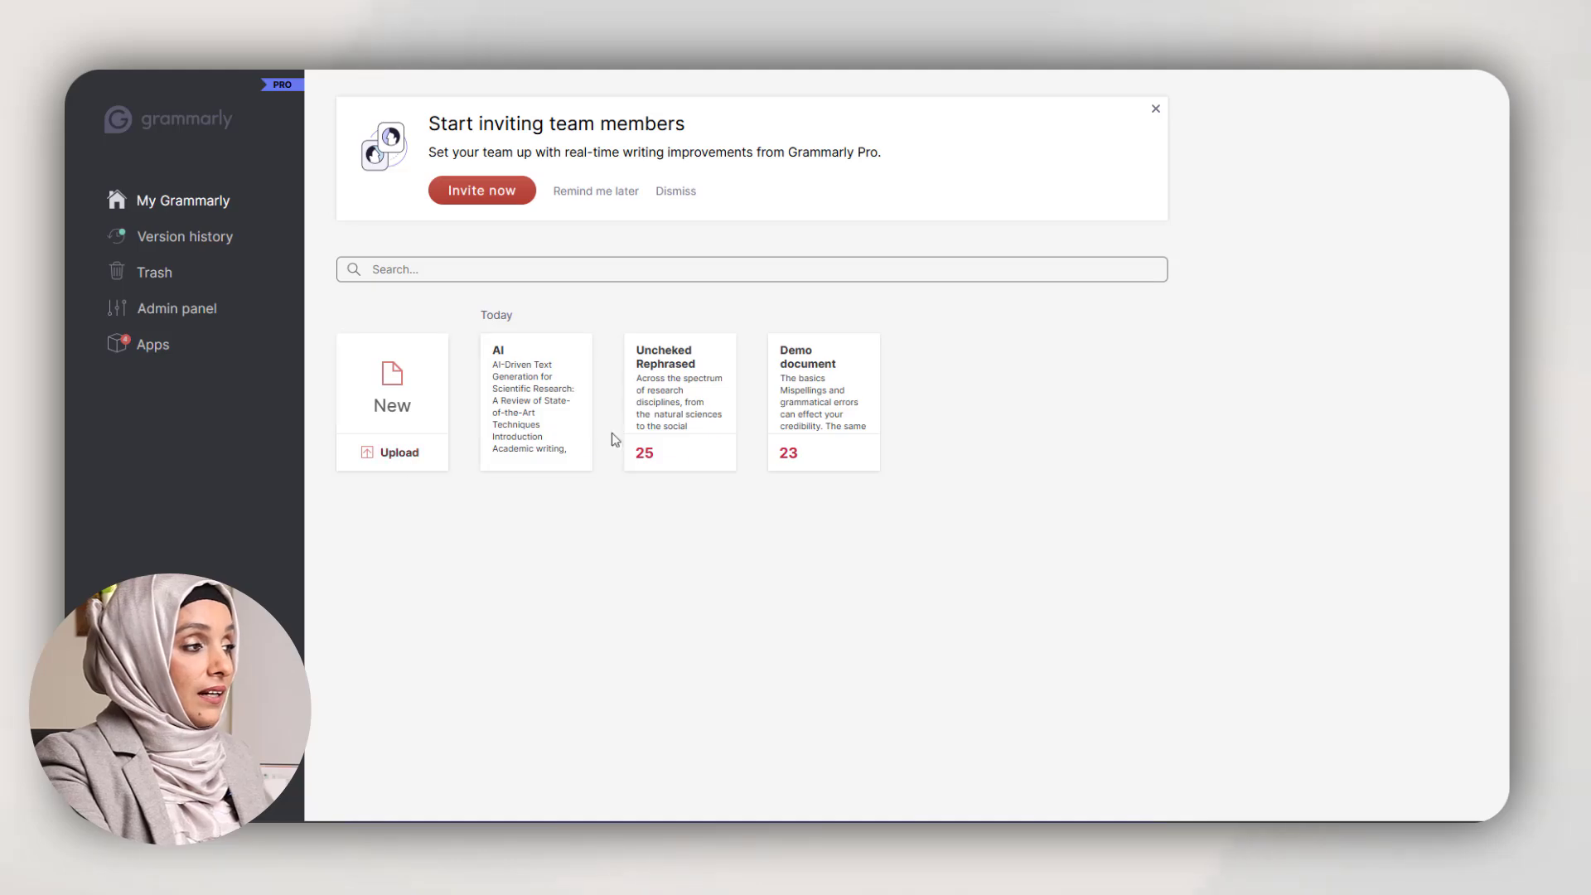
Open the AI document card, bringing up its Set goals dialog.
left_click(503, 406)
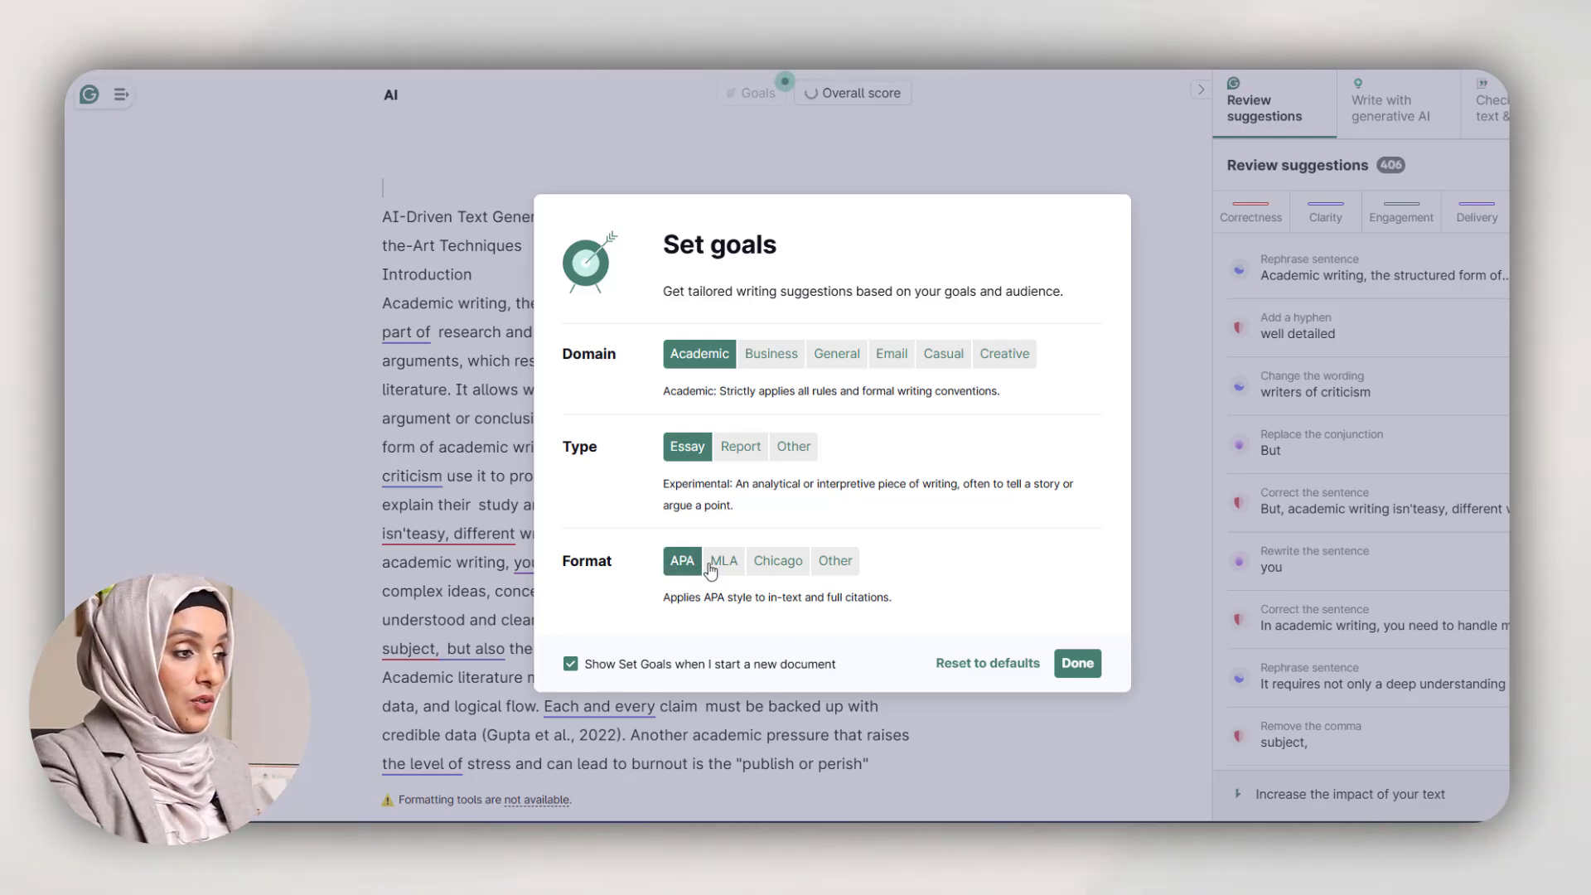
Keep the Academic domain, Essay type and APA format goals and close the dialog.
left_click(1077, 662)
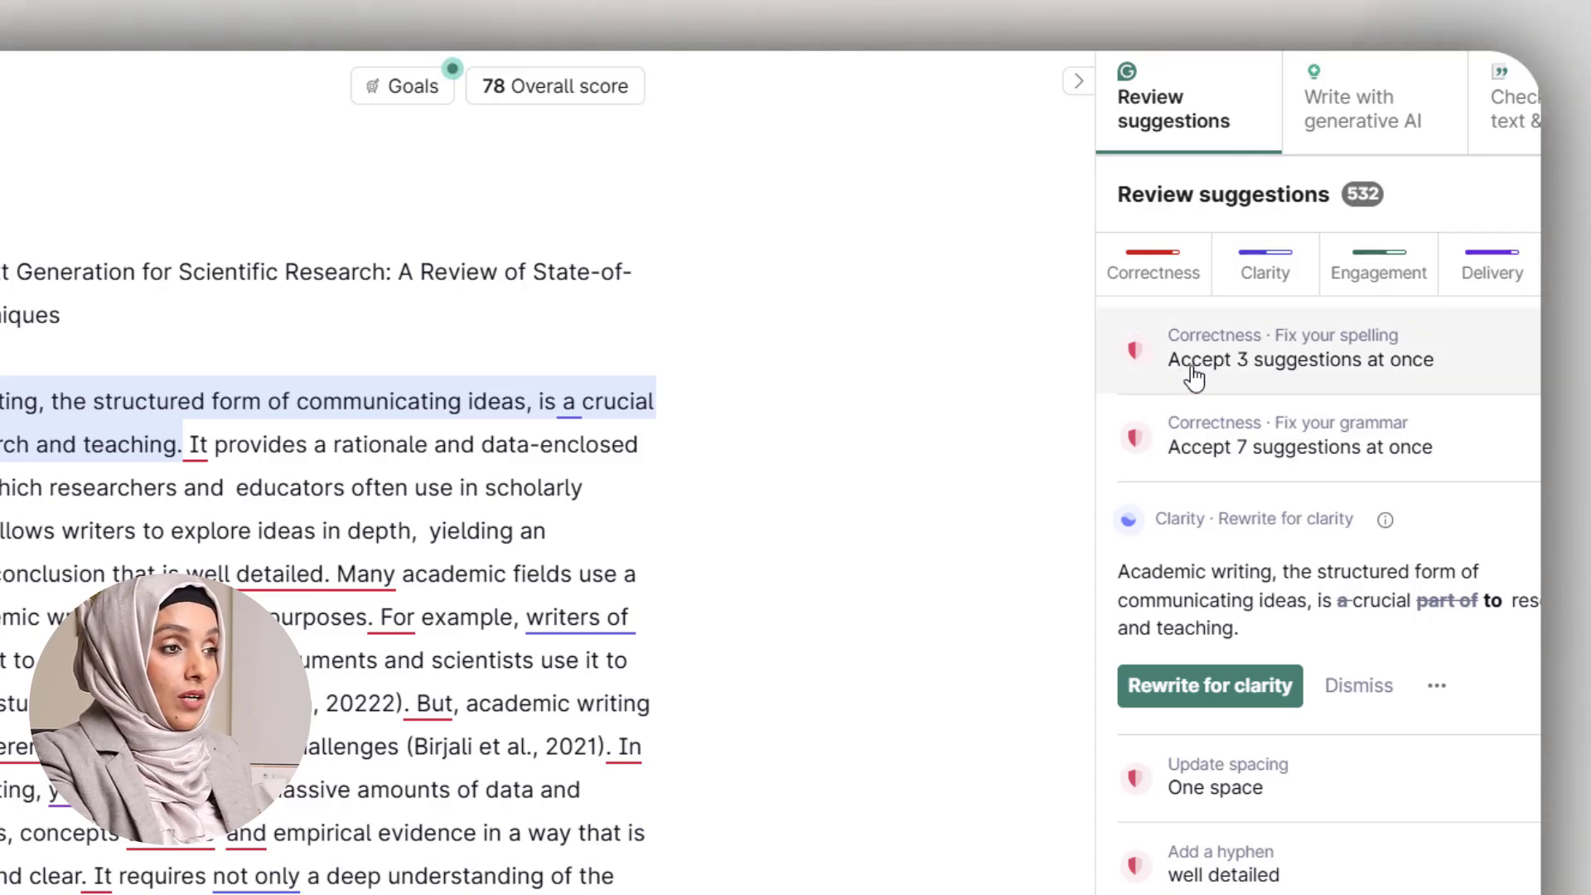
Accept the batch of seven grouped grammar suggestions all at once.
left_click(1212, 453)
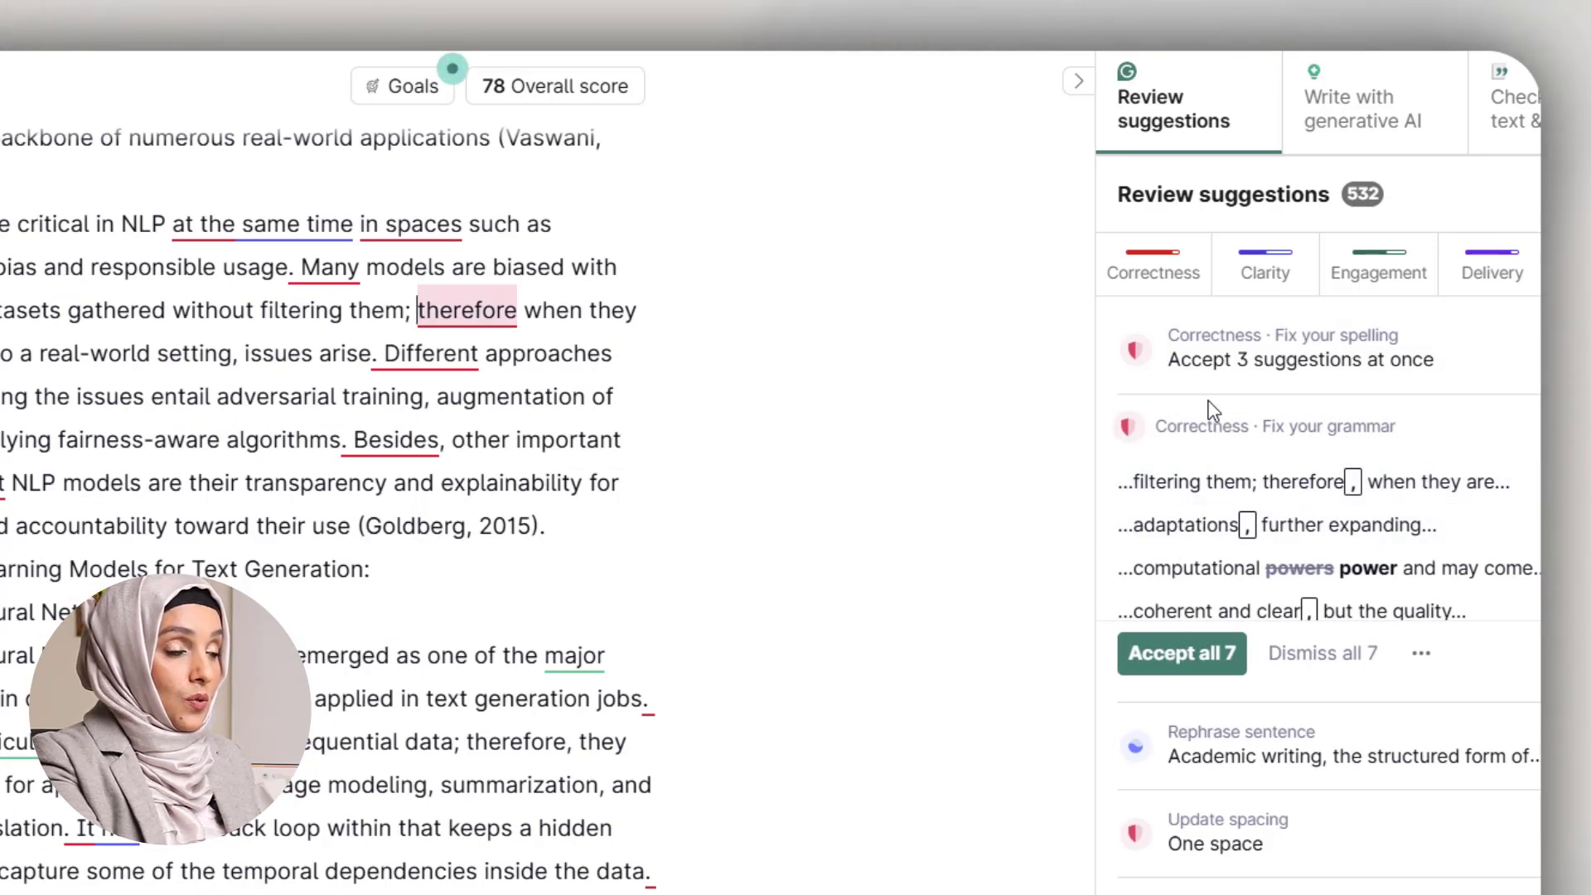
scroll(1362, 537, "down", 6)
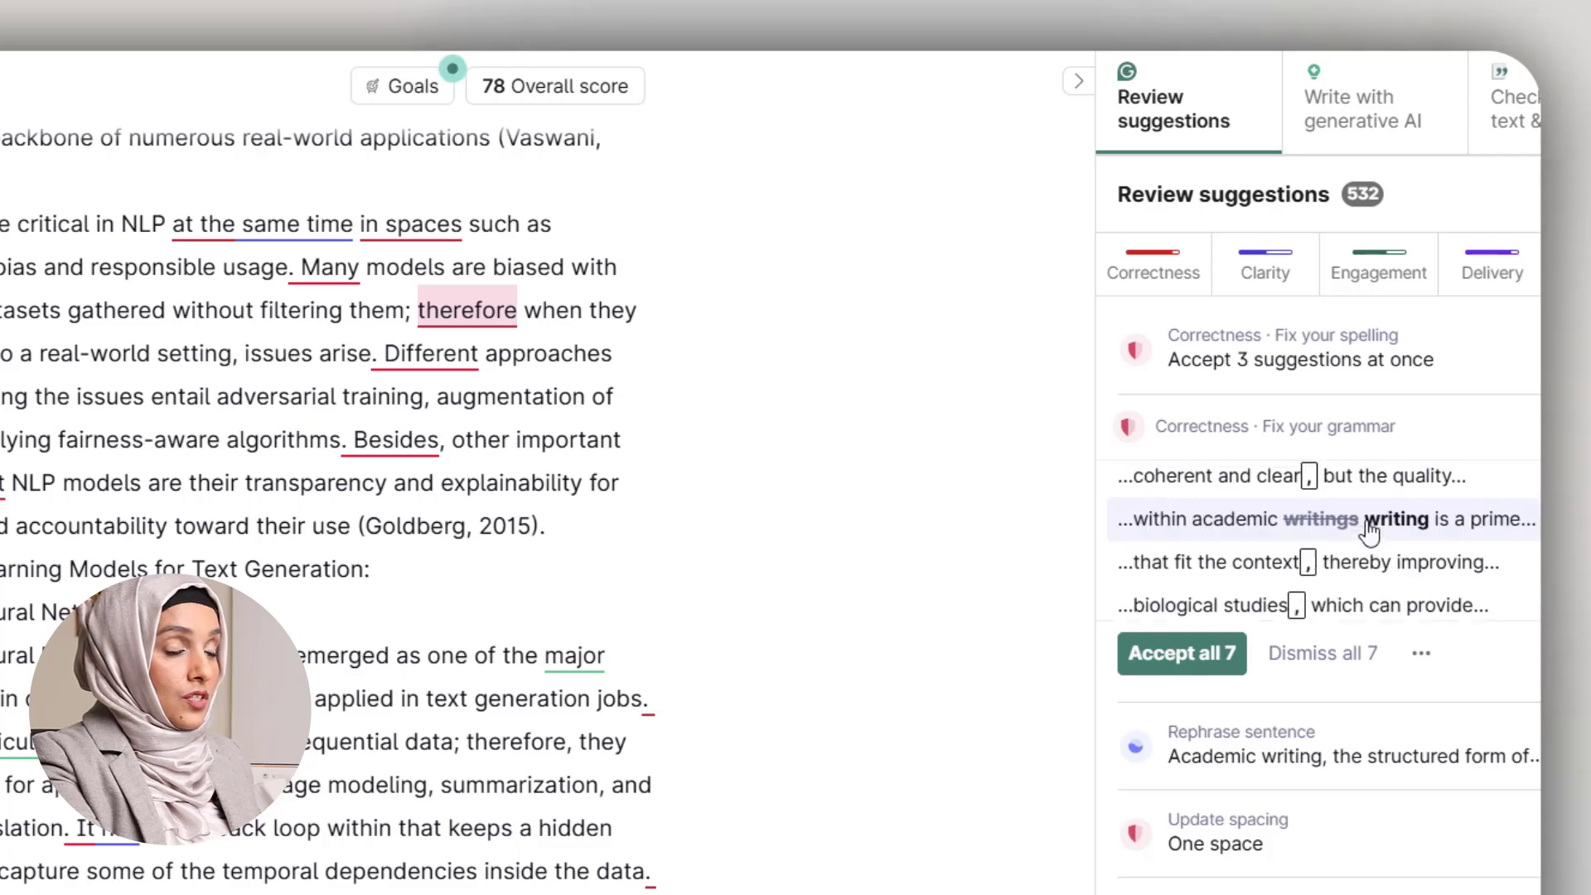
scroll(1334, 535, "up", 3)
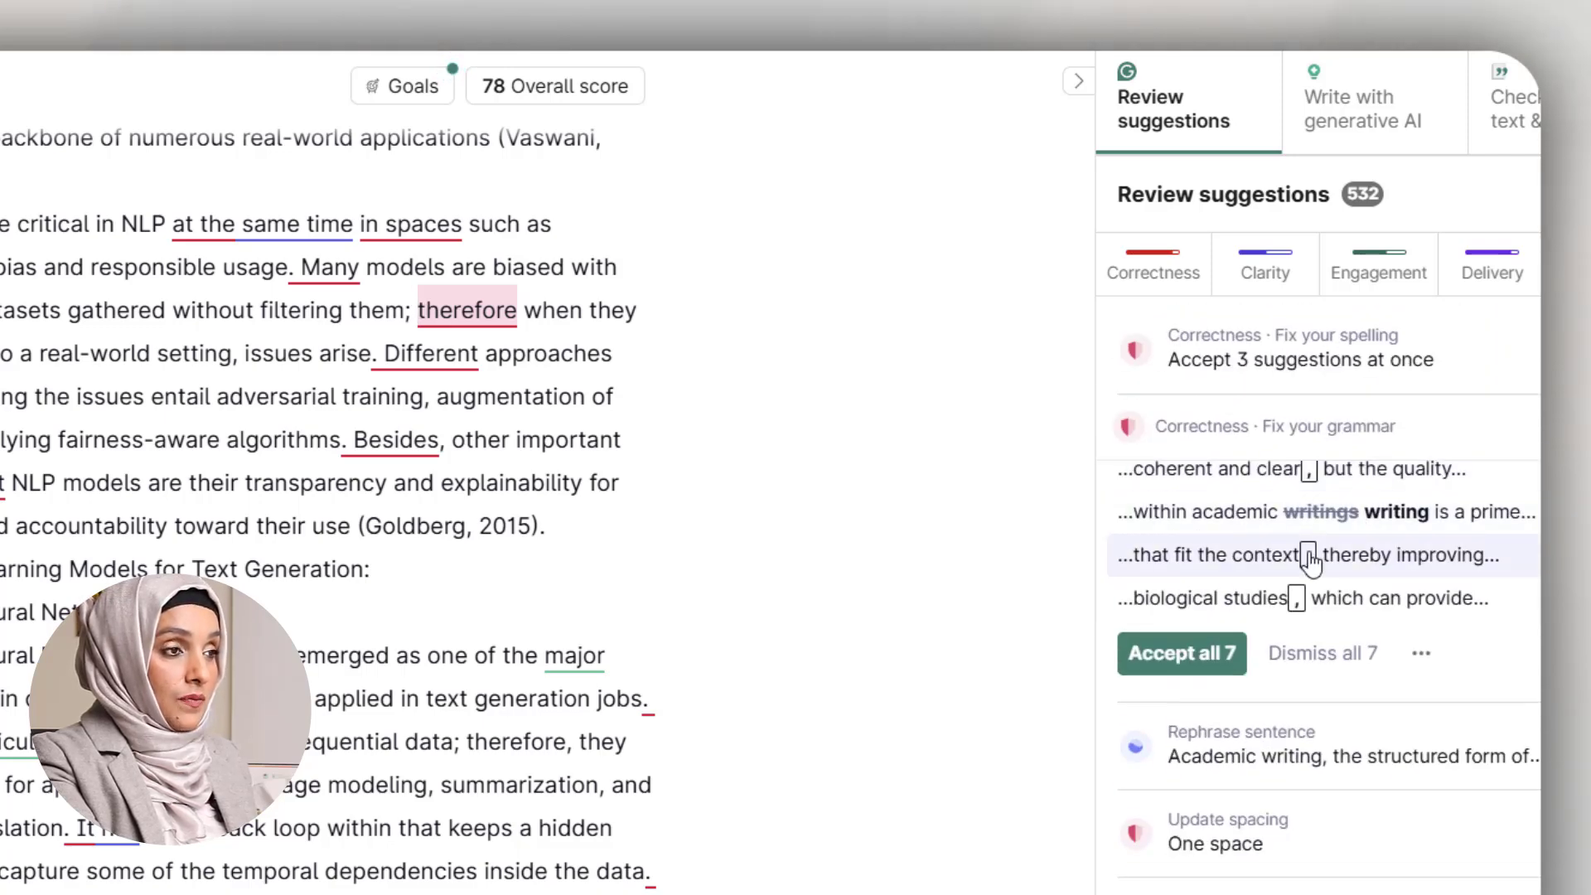
scroll(1307, 539, "up", 3)
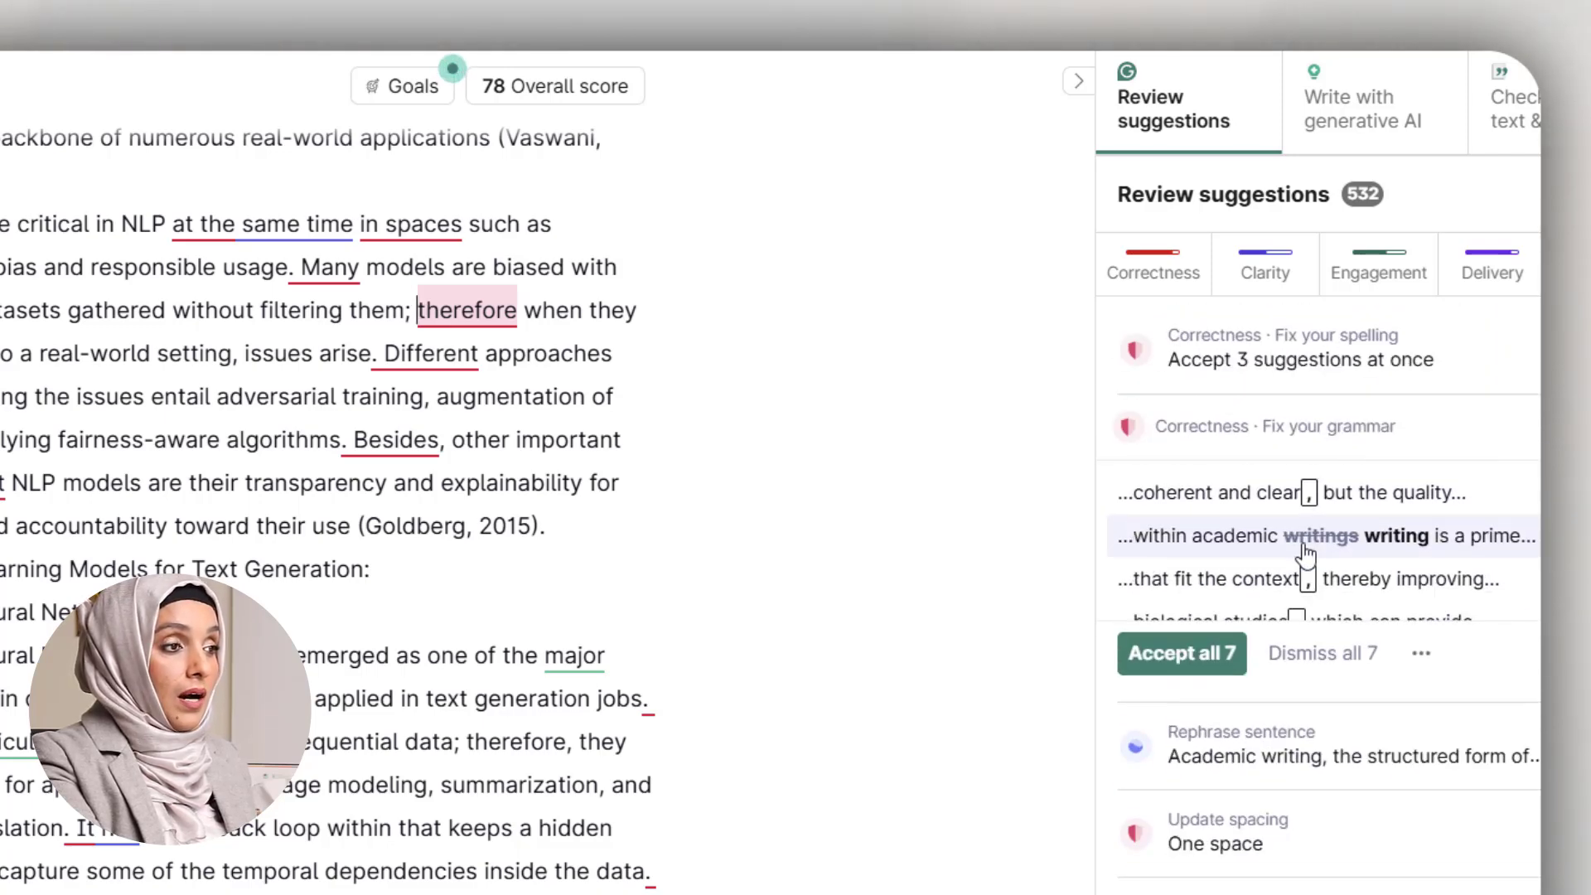
left_click(1193, 655)
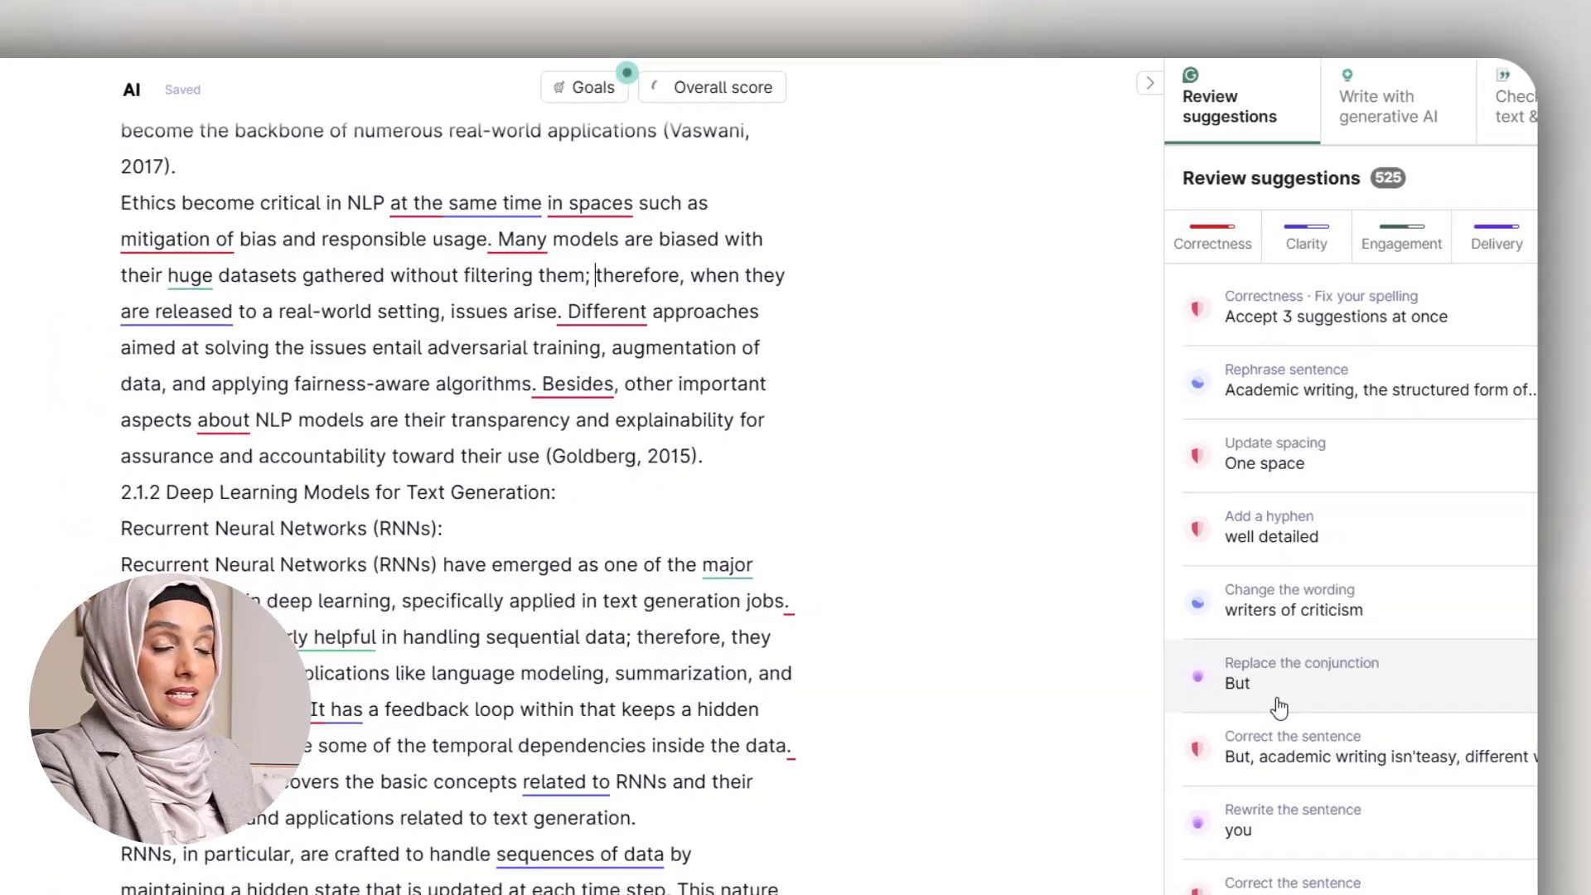
Remove the comma after 'subject', bringing the suggestions down to 524.
scroll(1278, 707, "down", 4)
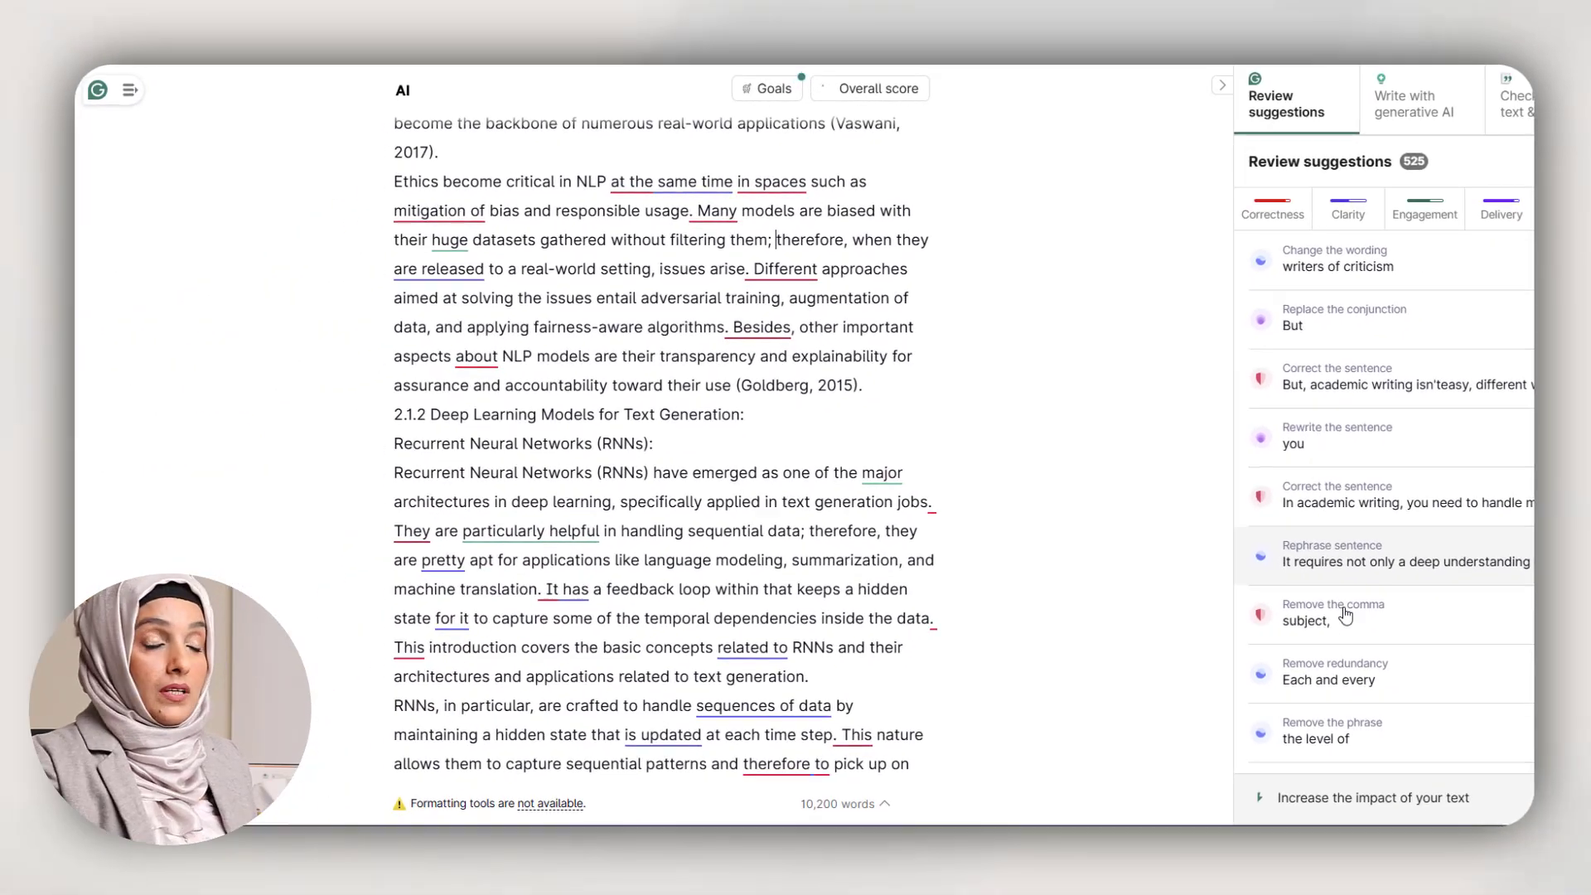
left_click(1345, 615)
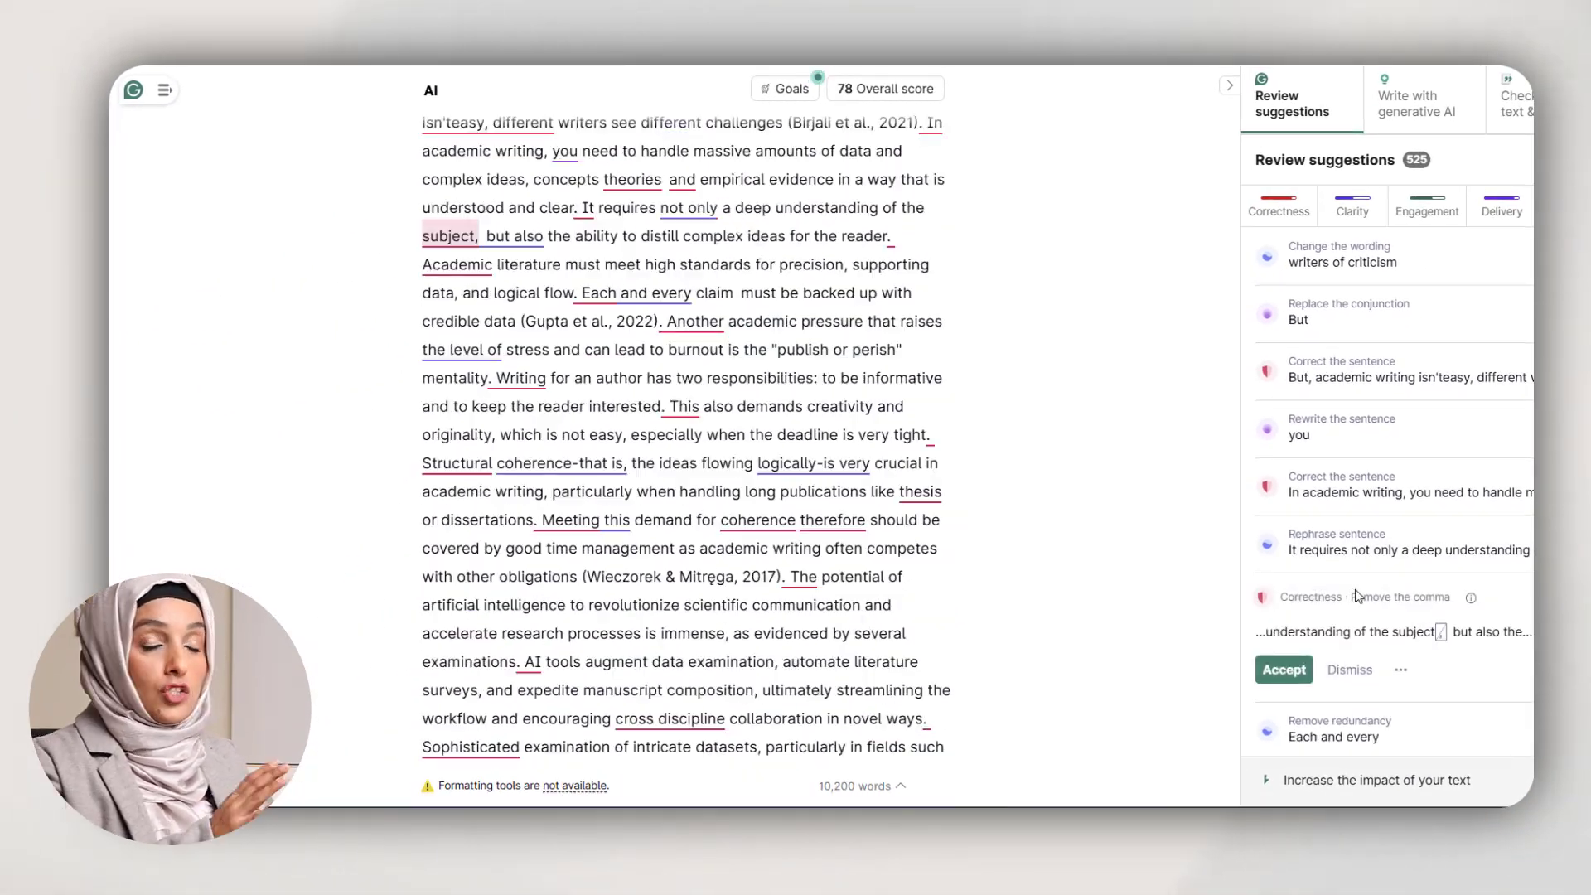
left_click(1266, 676)
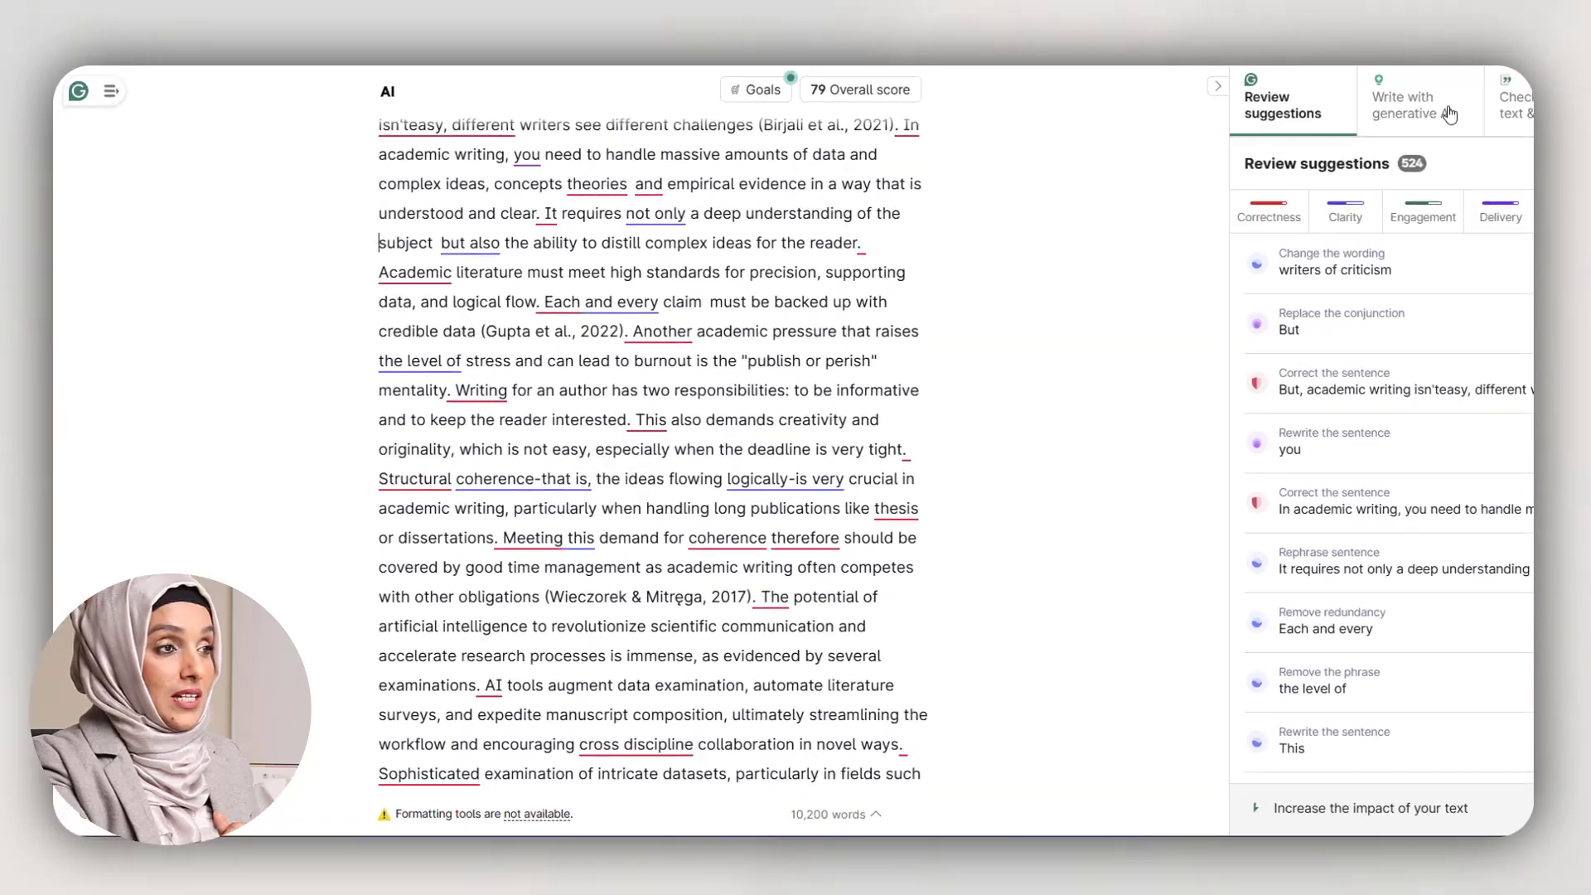
Have generative AI improve the paragraph from 'Another academic pressure' to '(Wieczorek & Mitręga, 2017).'.
left_click(1411, 117)
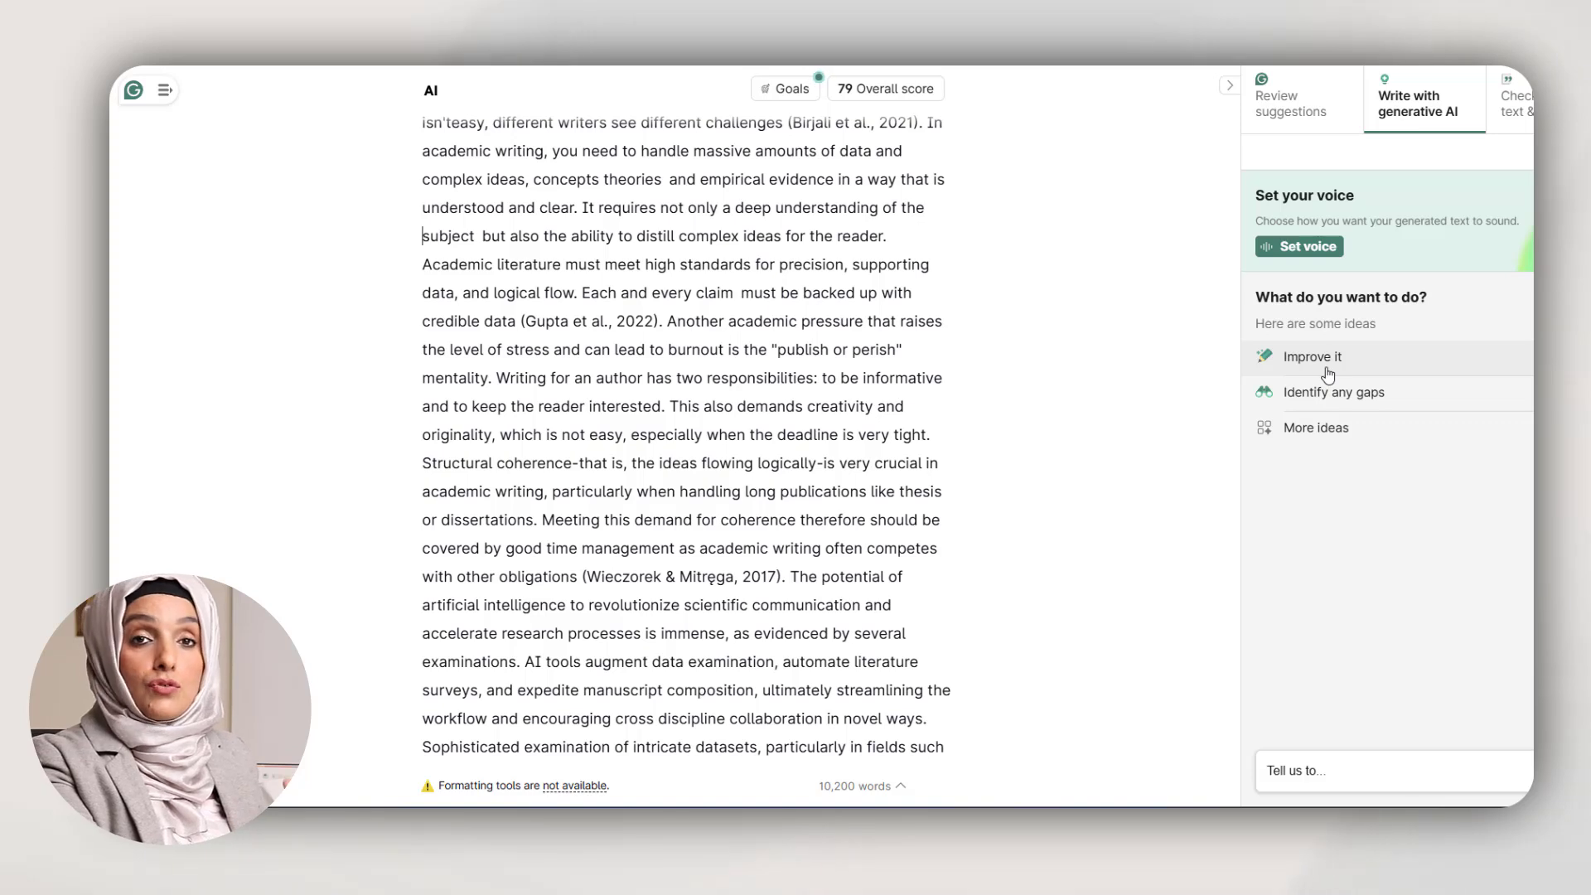
left_click(1328, 374)
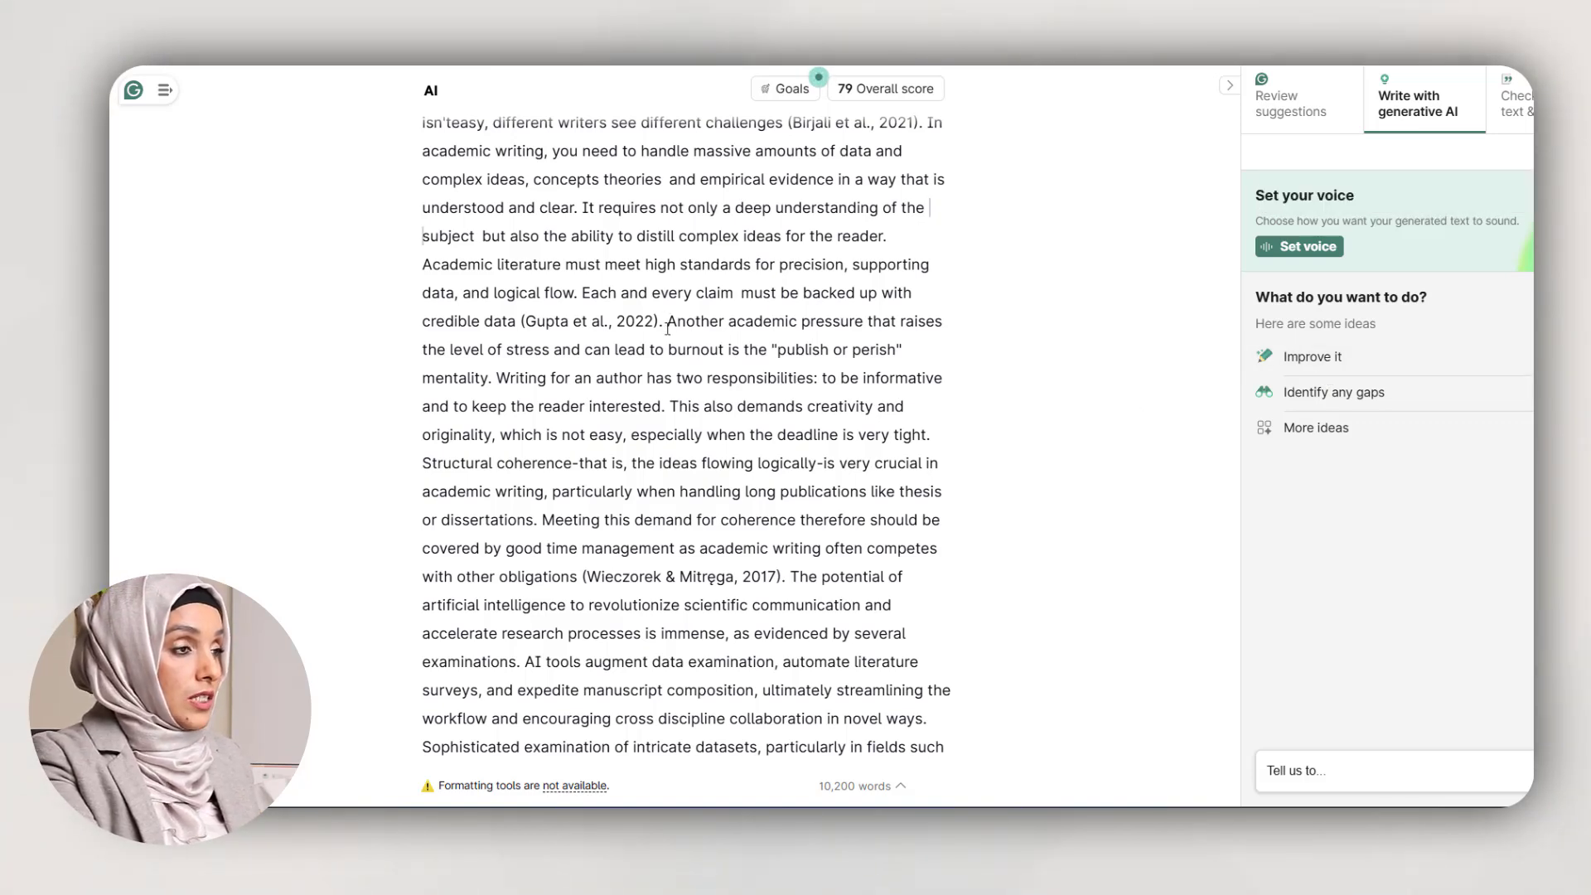
left_click_drag(668, 325, 788, 577)
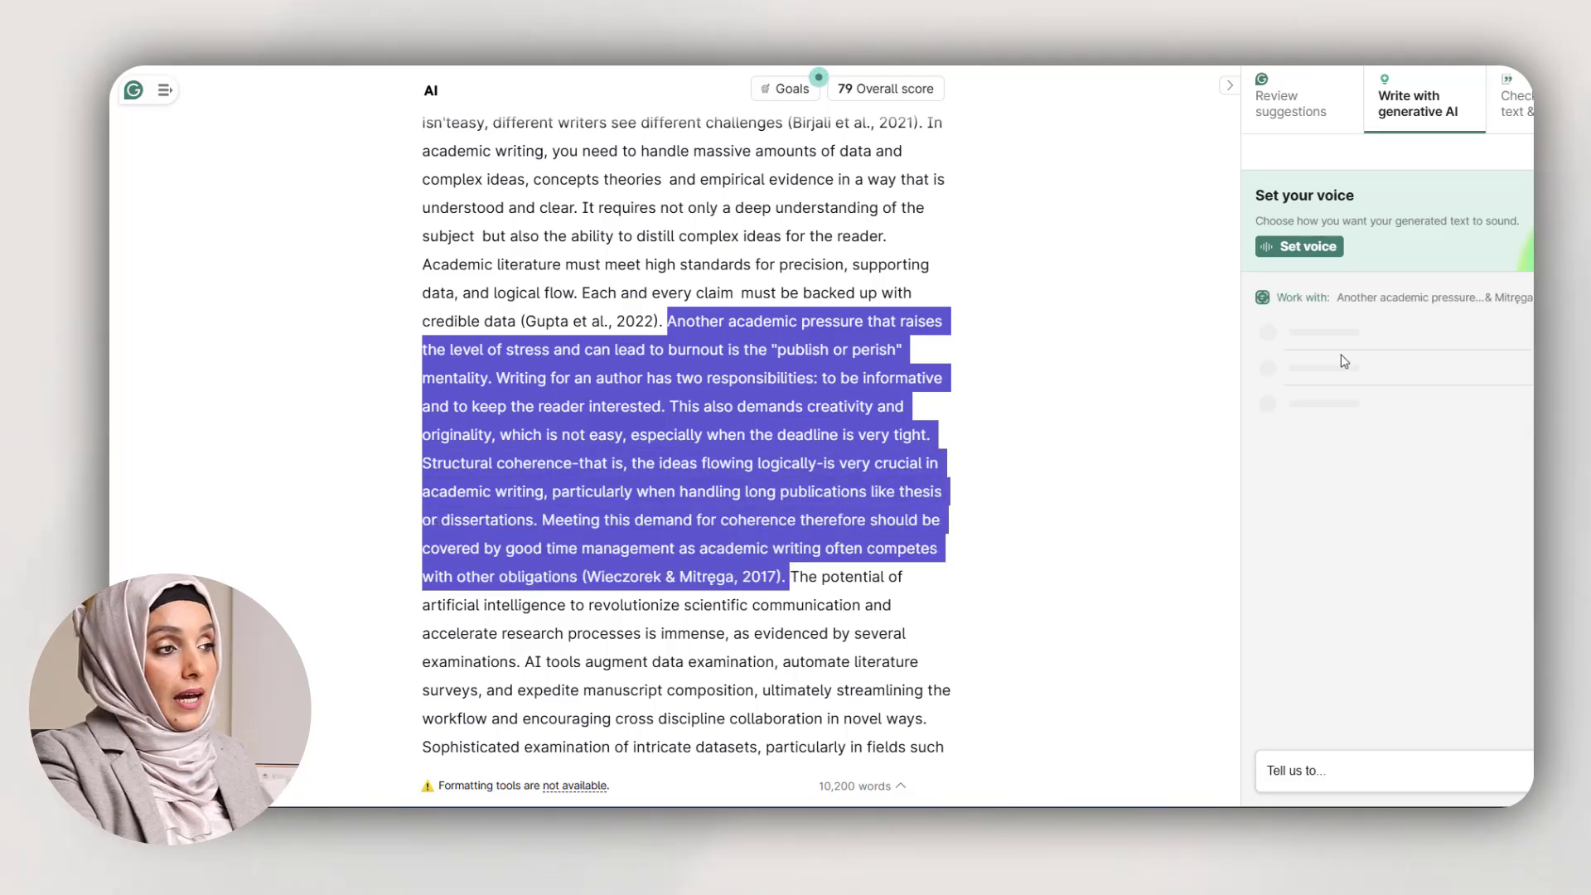
left_click(1343, 361)
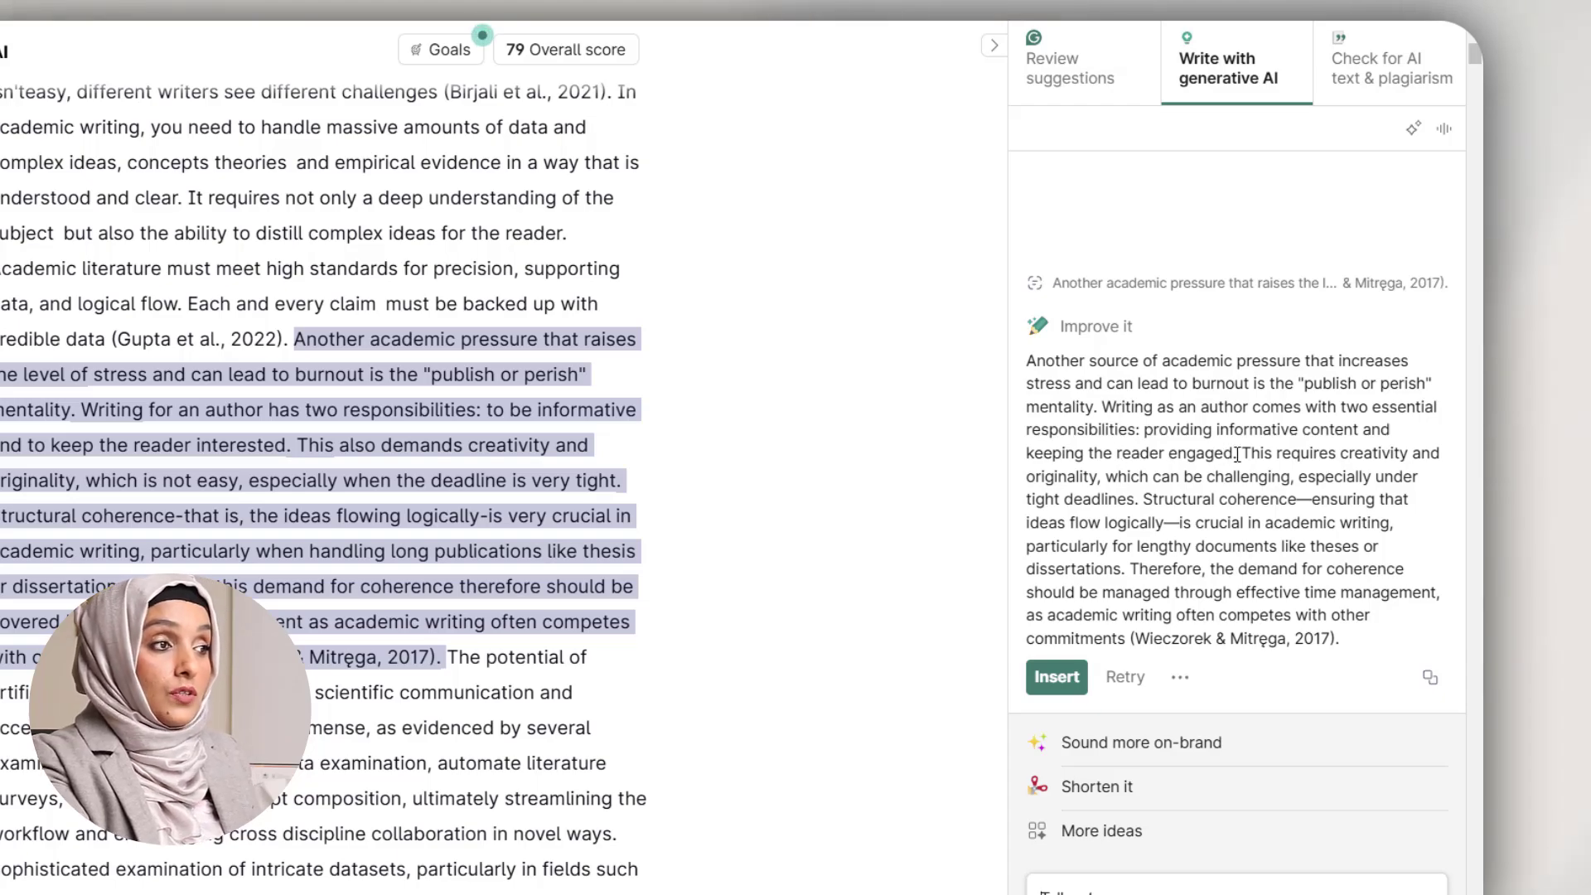
Insert the AI's improved rewrite in place of the original publish-or-perish paragraph.
left_click_drag(1237, 455, 1027, 361)
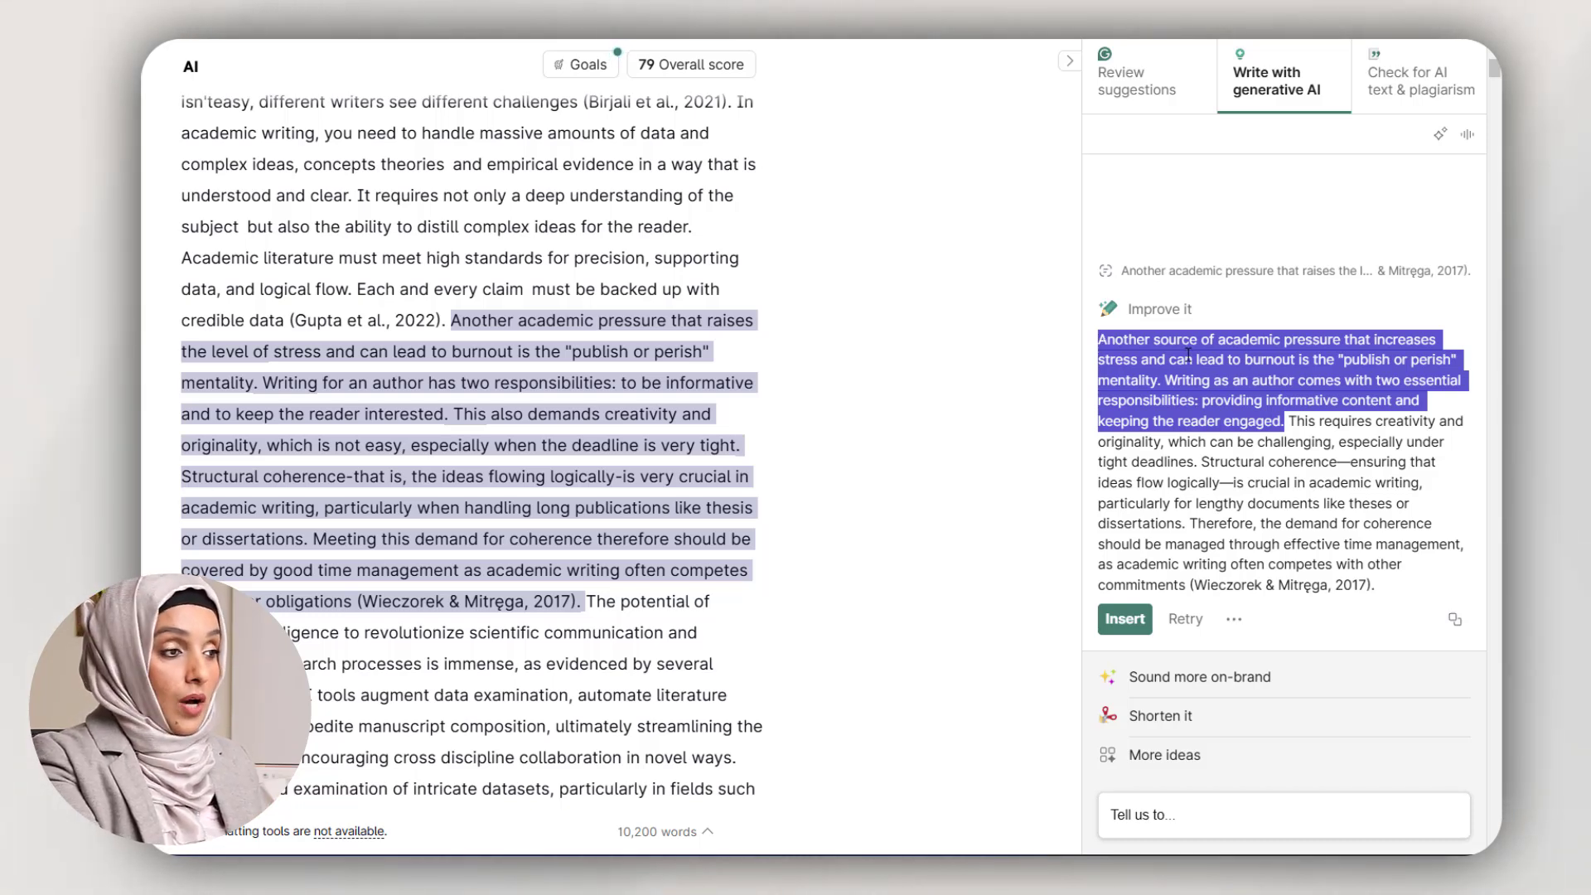
left_click(1124, 619)
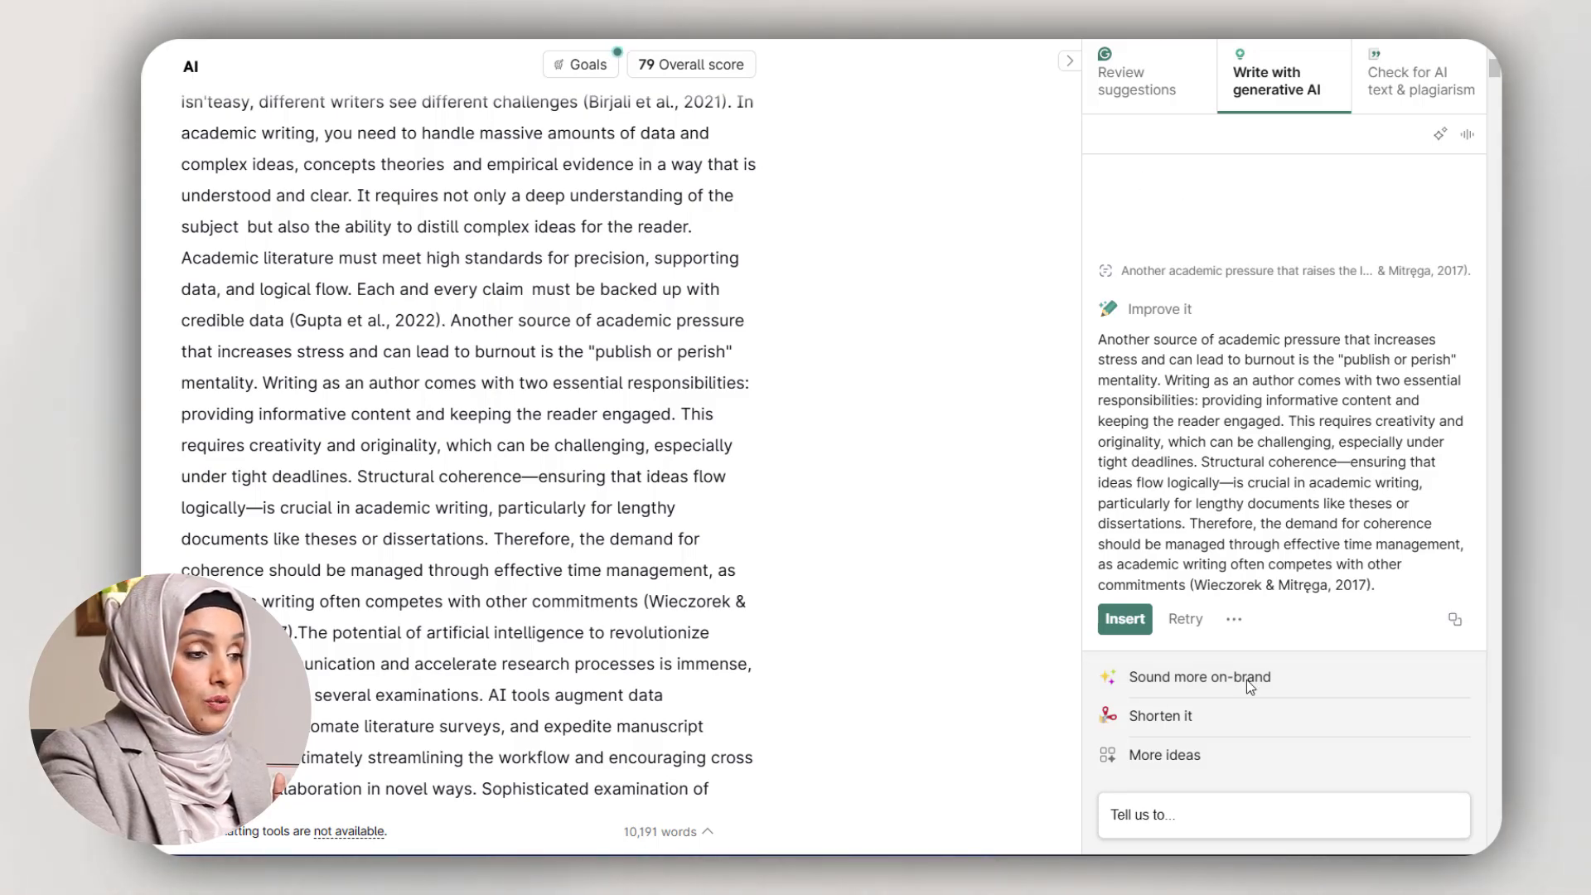
Generate a shortened version of the paragraph, then browse and close the More ideas list.
left_click(1158, 721)
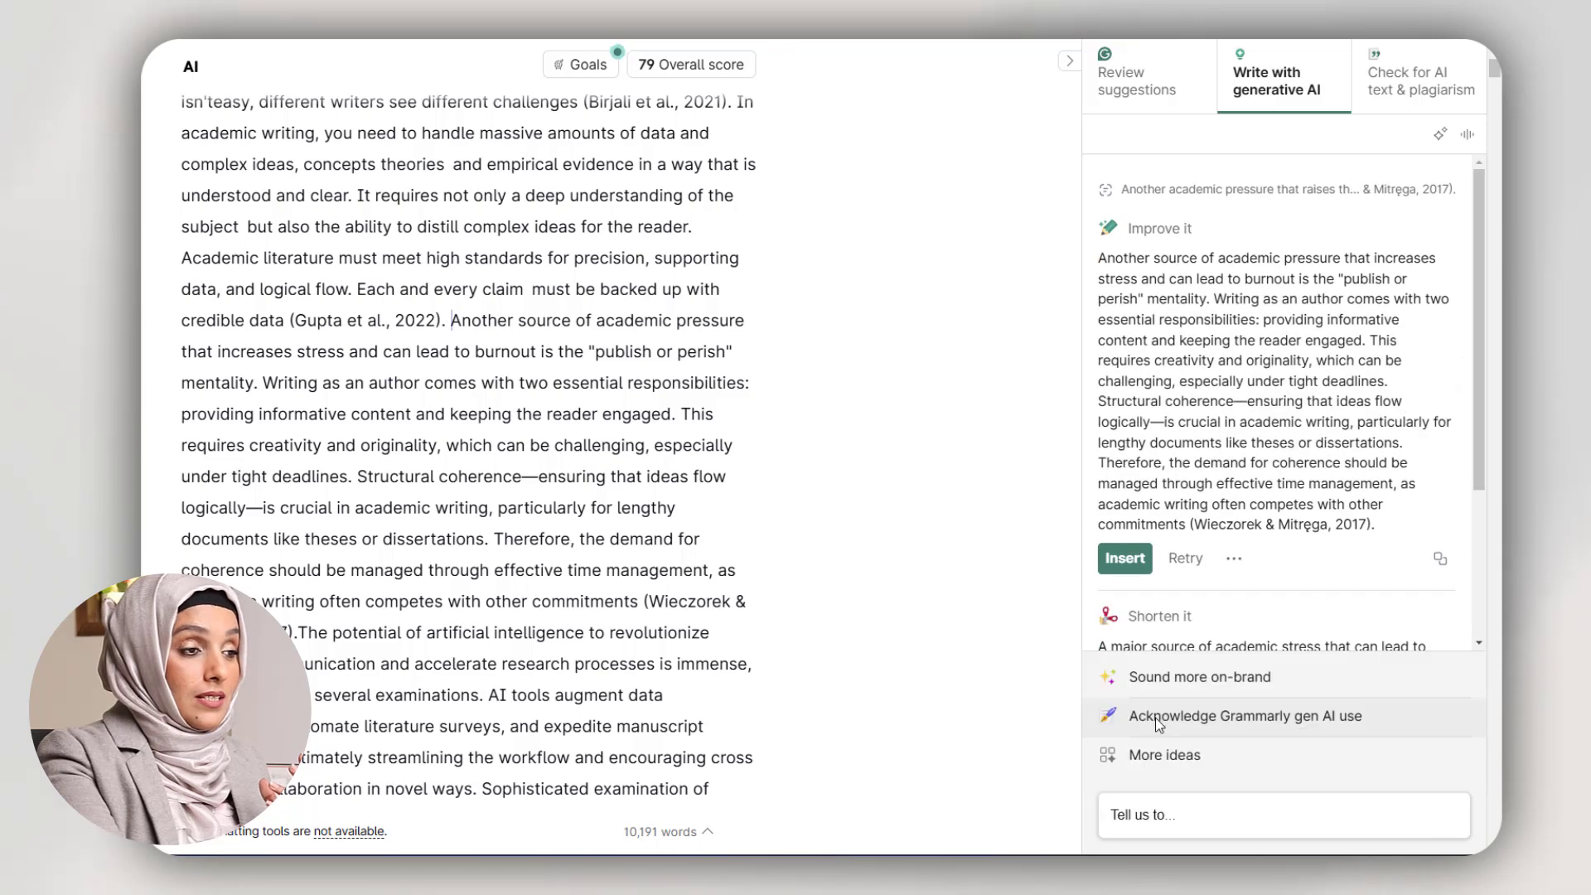
scroll(1469, 514, "down", 3)
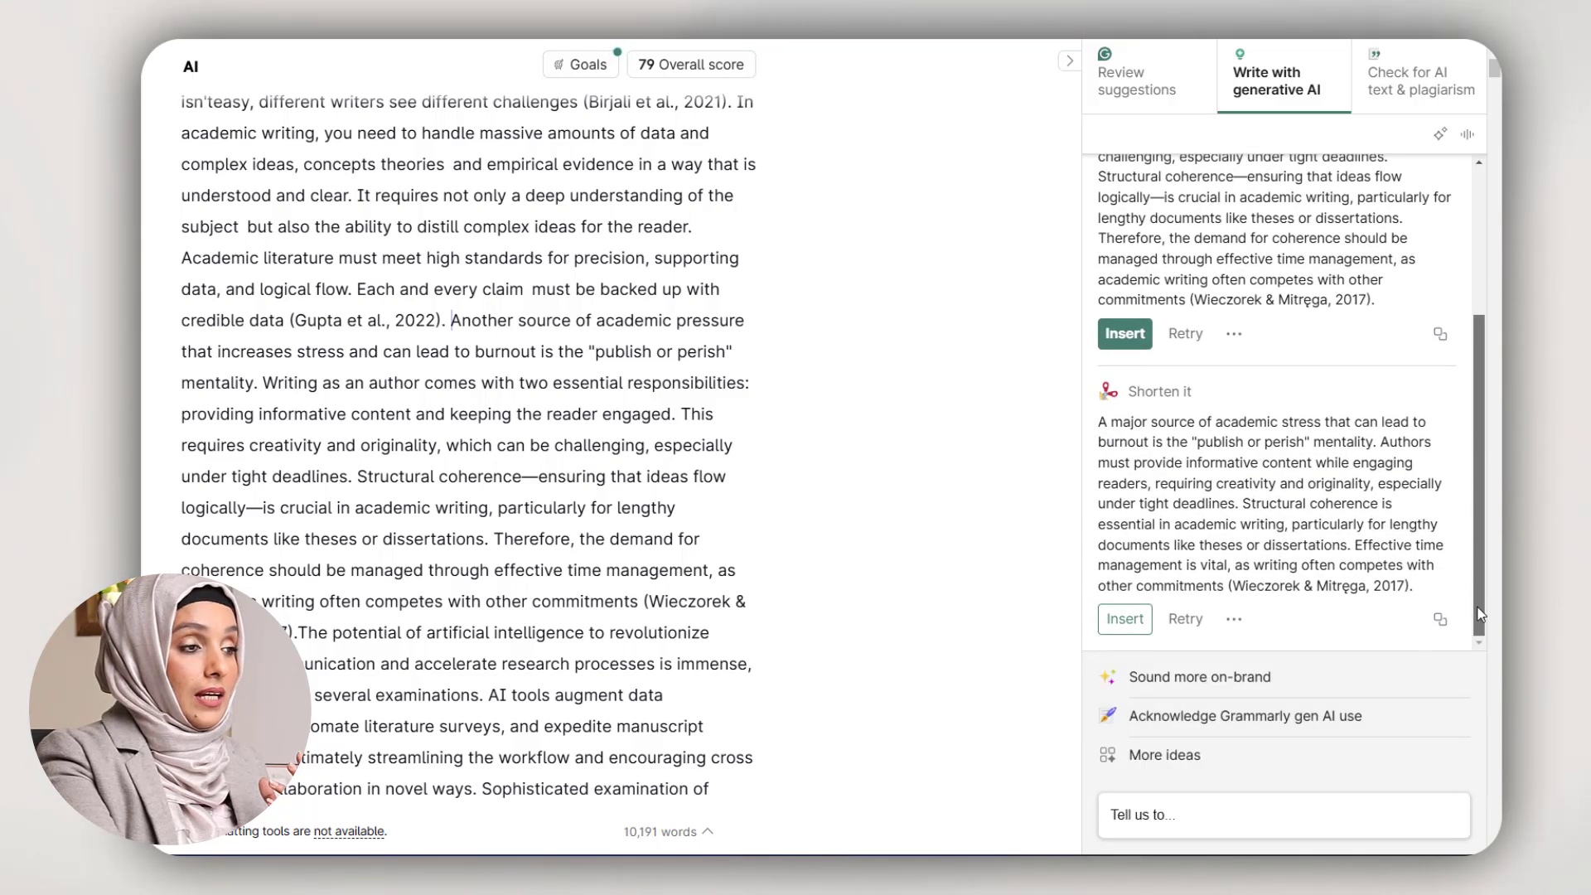
left_click(1197, 758)
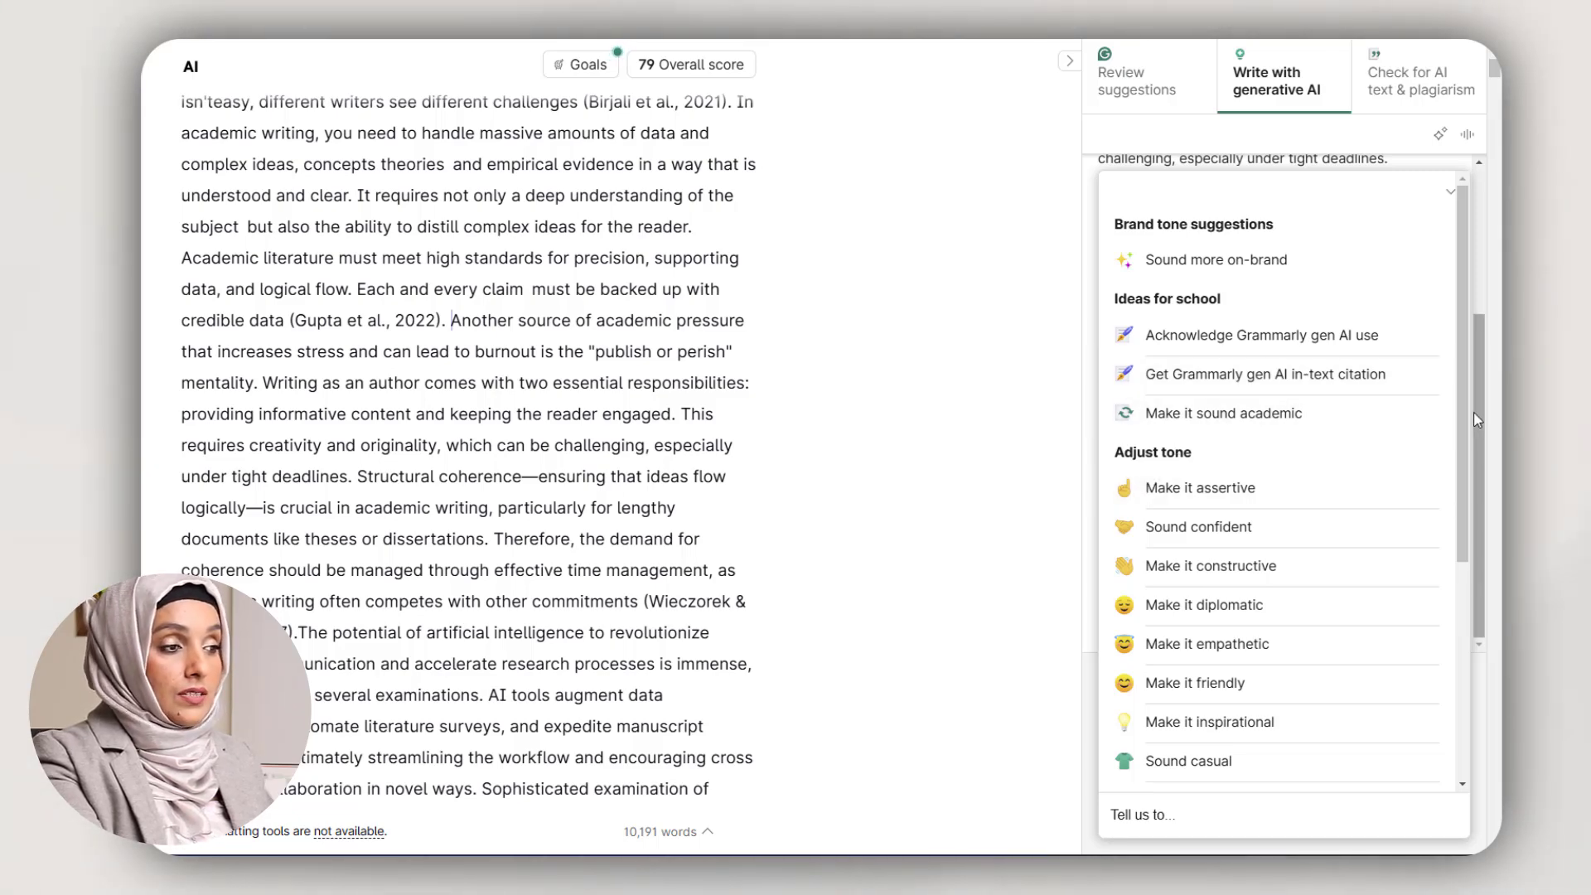
scroll(1120, 617, "down", 4)
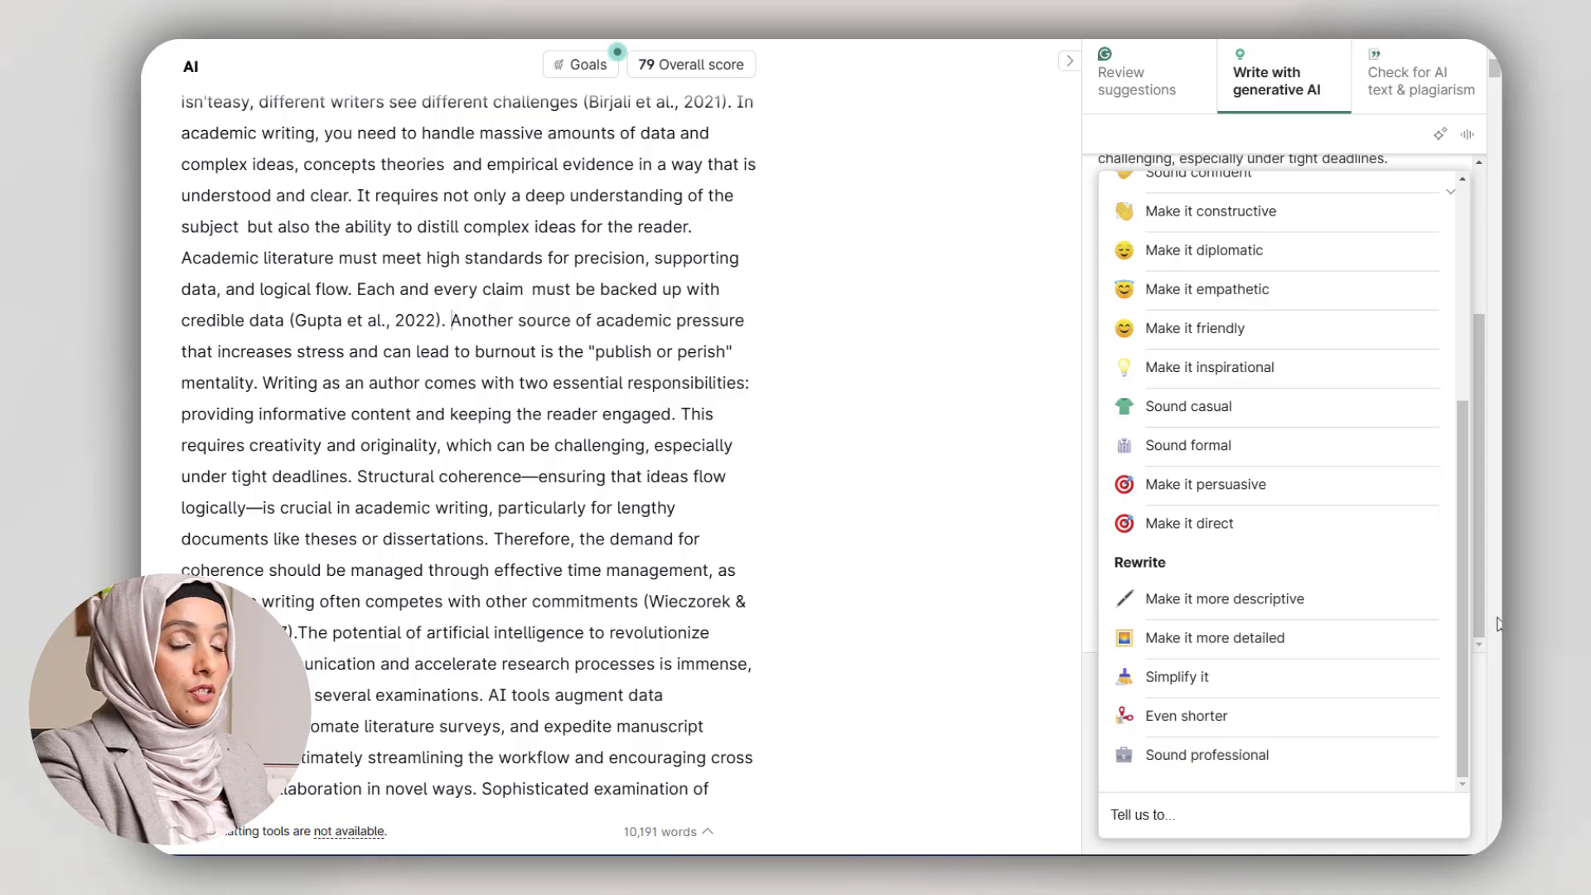
left_click_drag(1468, 525, 1480, 292)
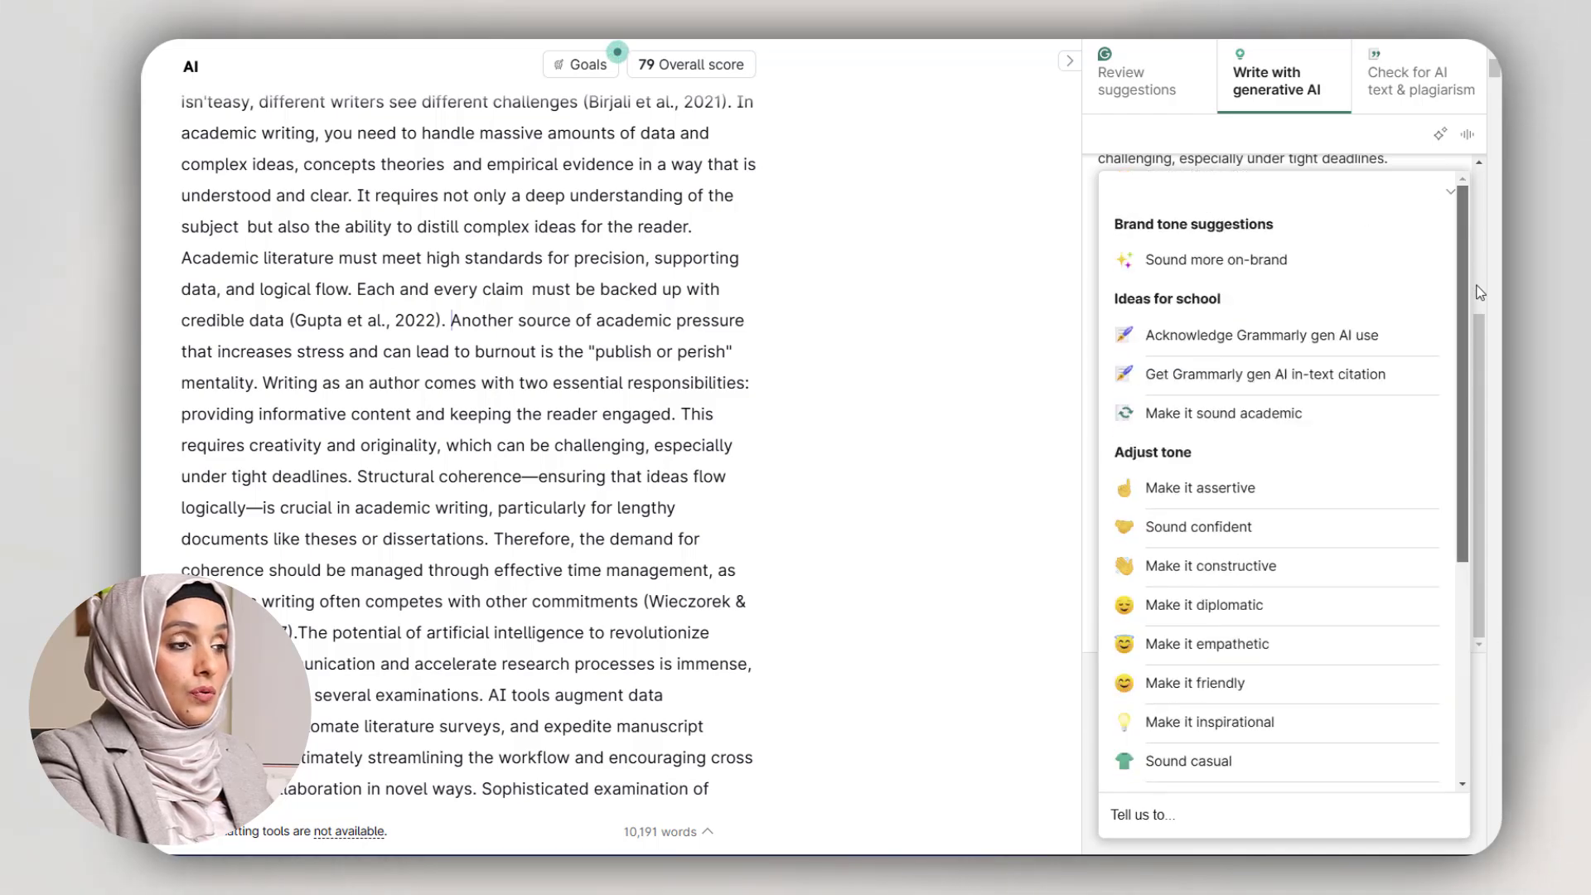
left_click(1451, 192)
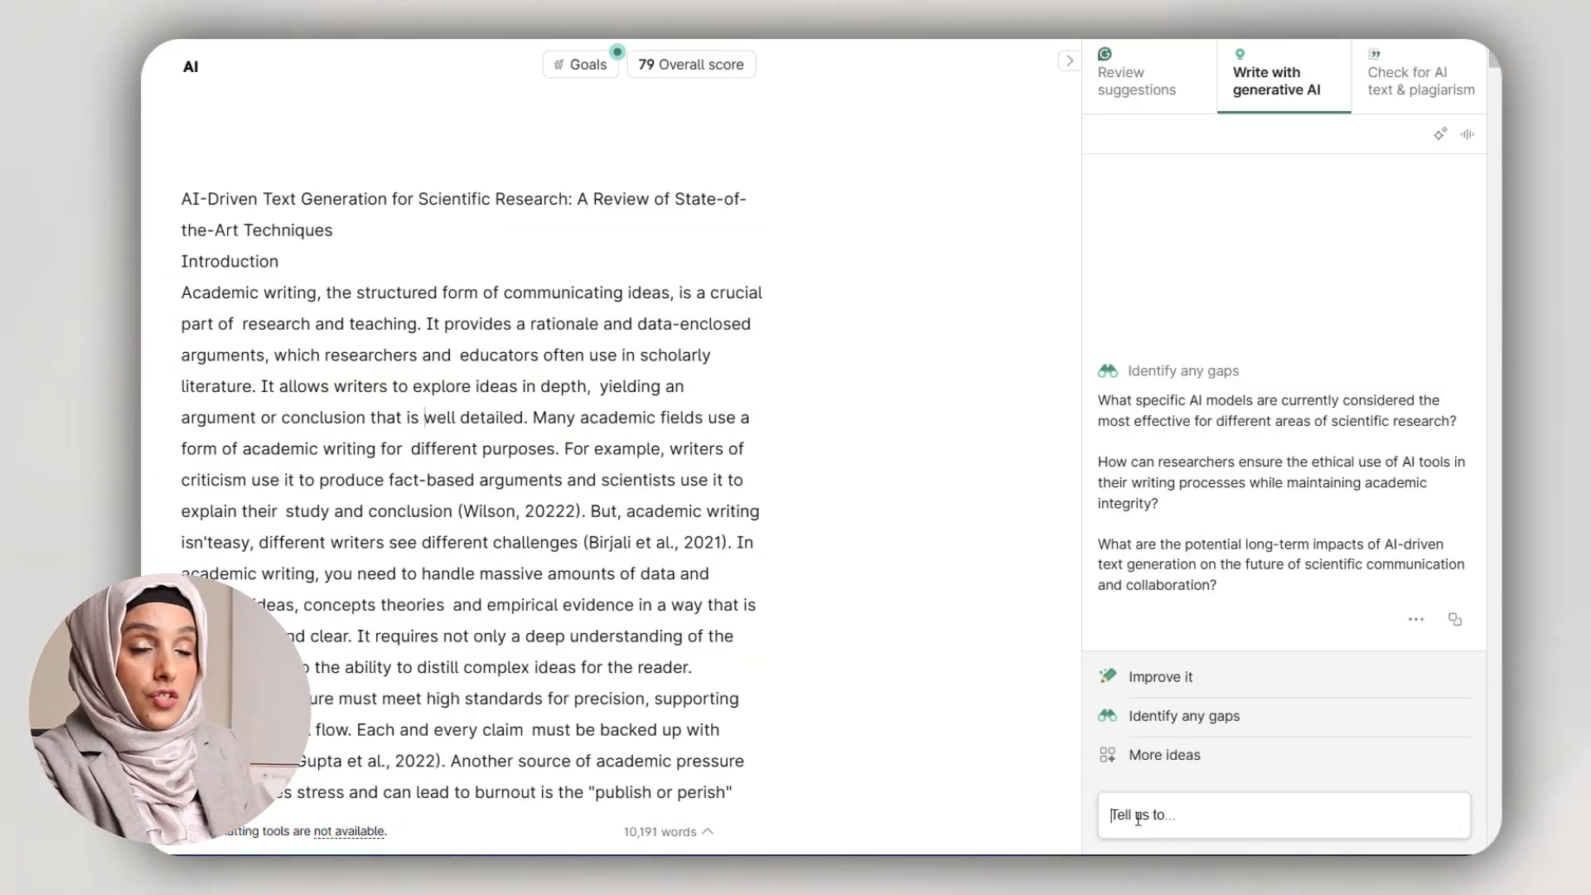
Copy the suggested research-gap questions into the AI prompt box and send them.
triple_click(1100, 540)
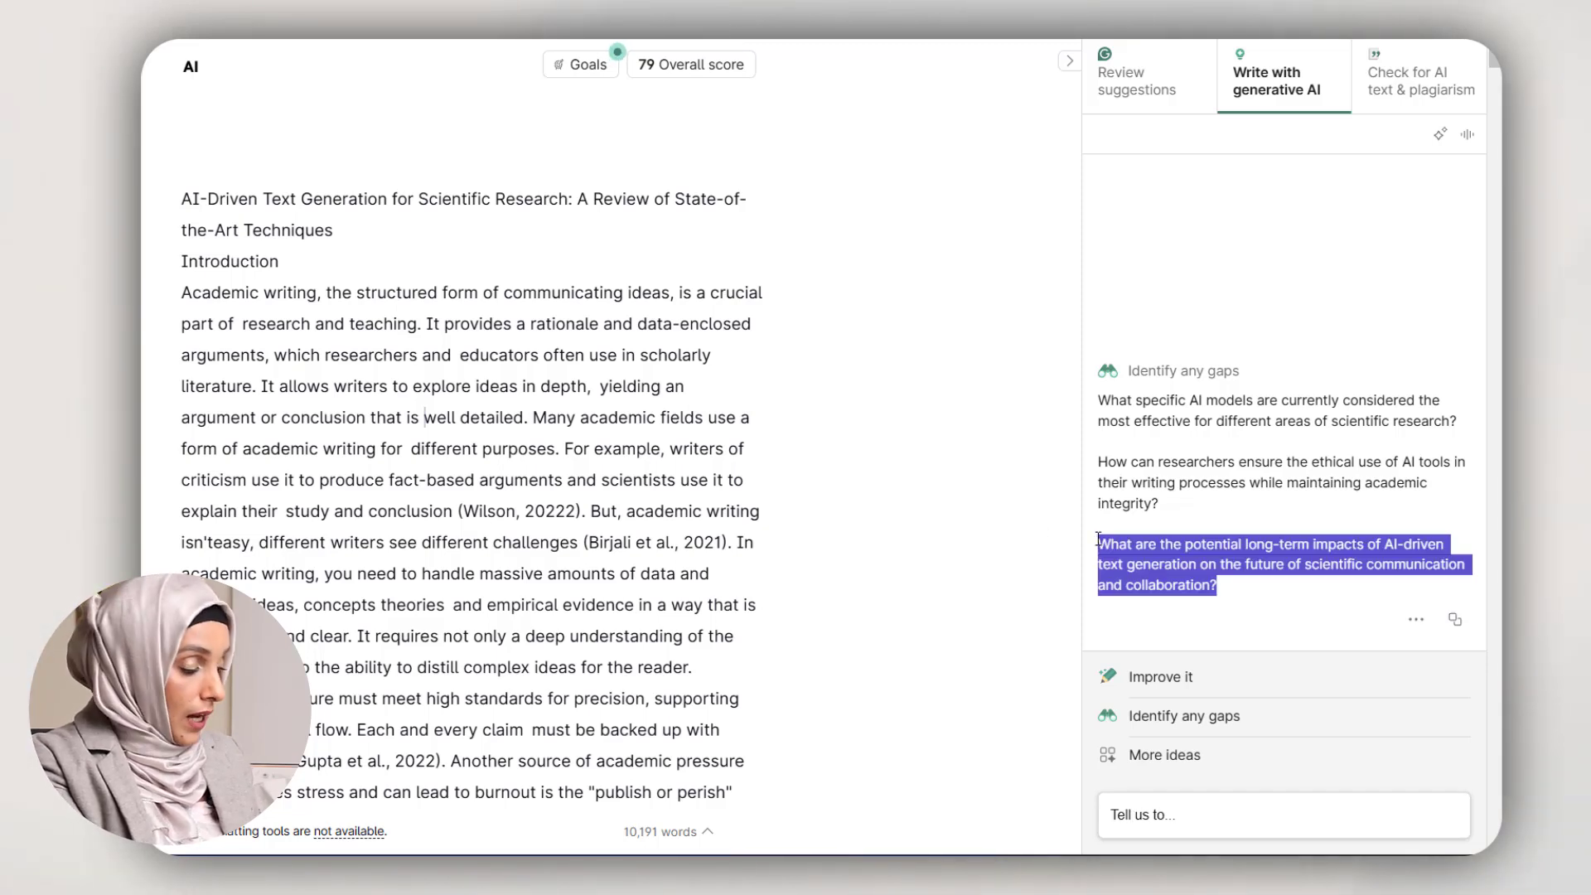
left_click(1455, 619)
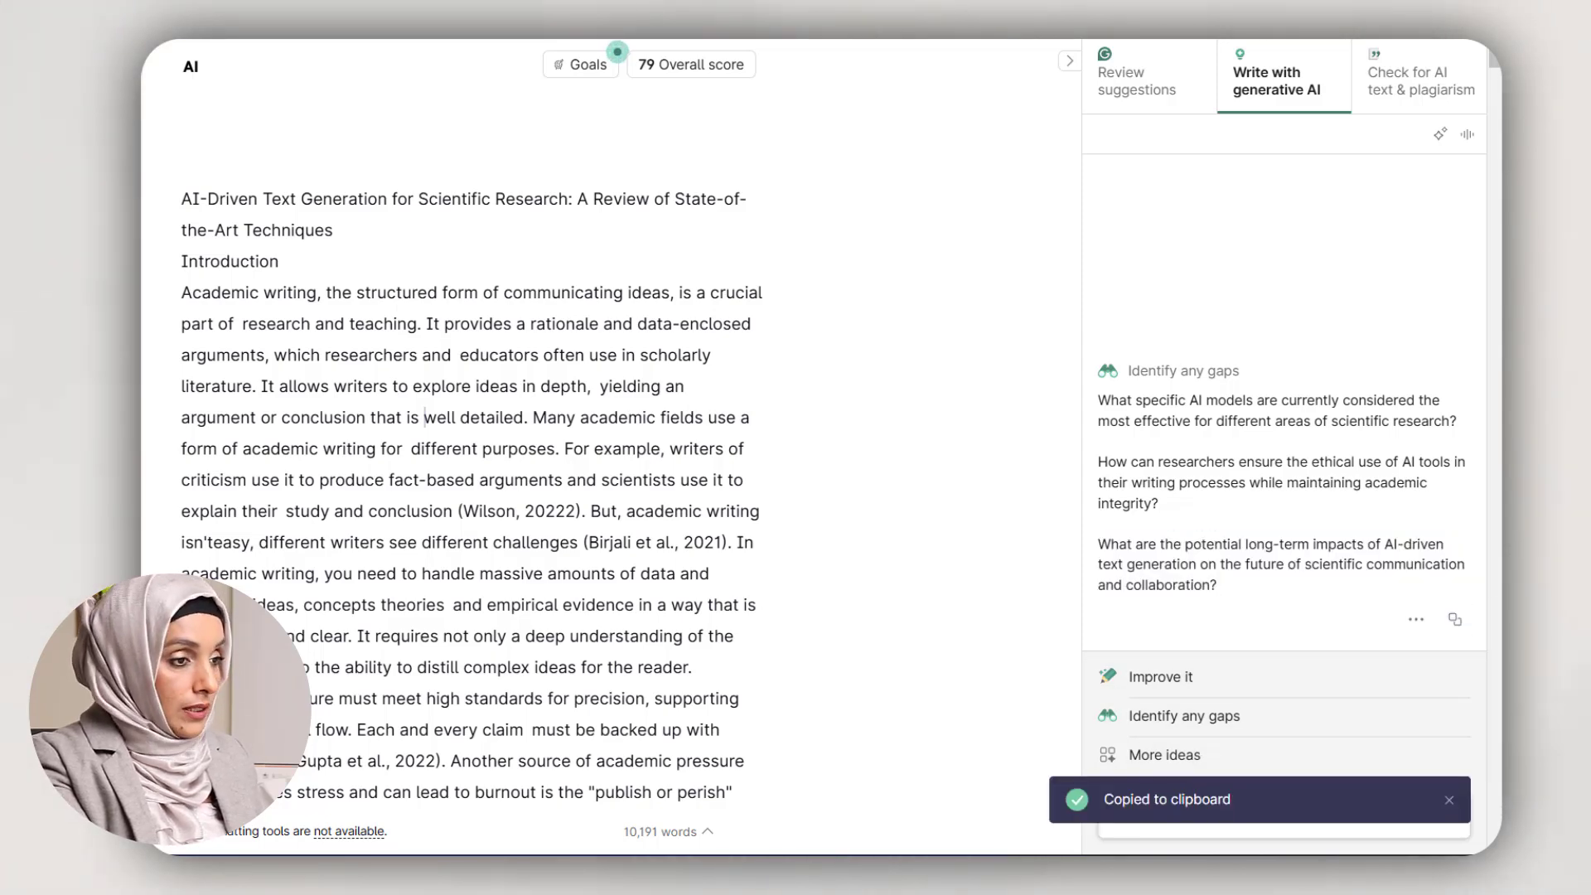
left_click(1300, 806)
key("ctrl+v")
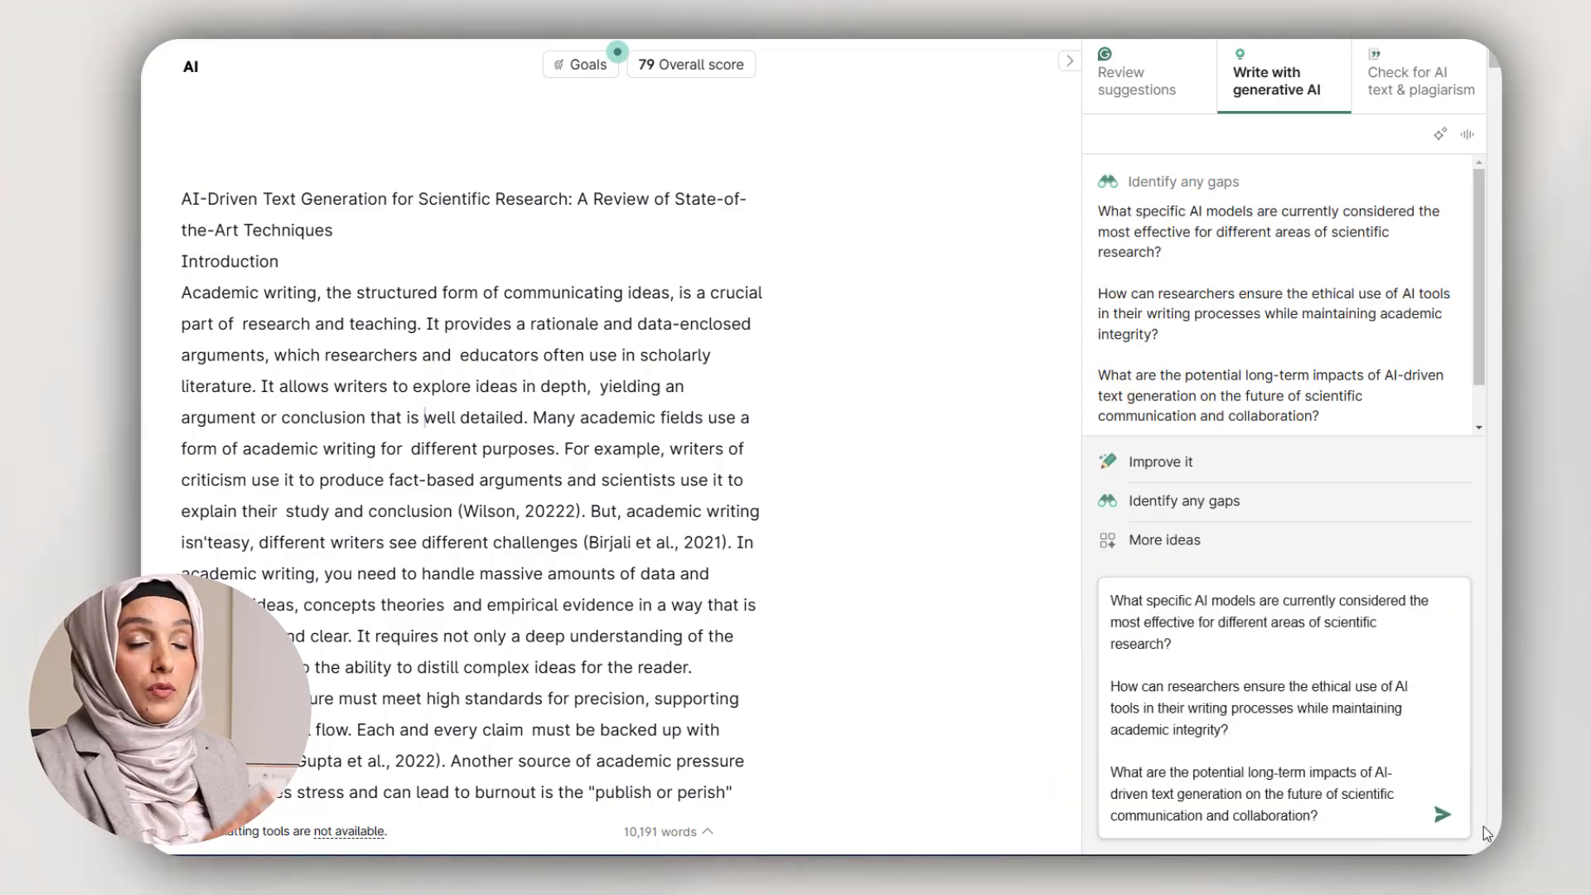
left_click(1483, 827)
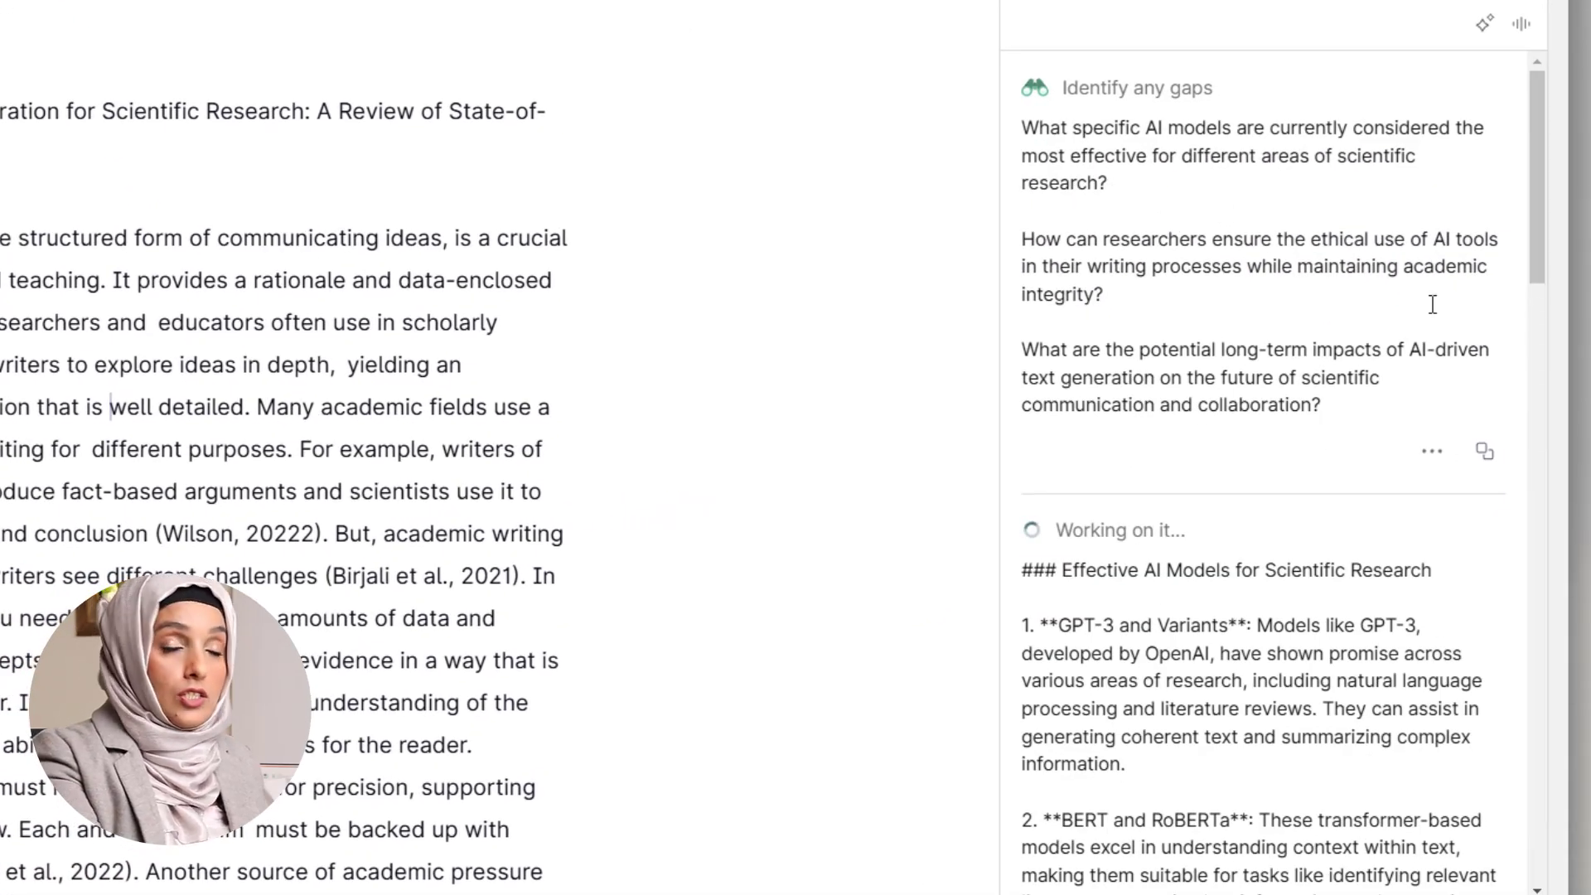
Review the AI's overview of effective research AI models, then run the plagiarism and AI check.
scroll(1535, 198, "down", 4)
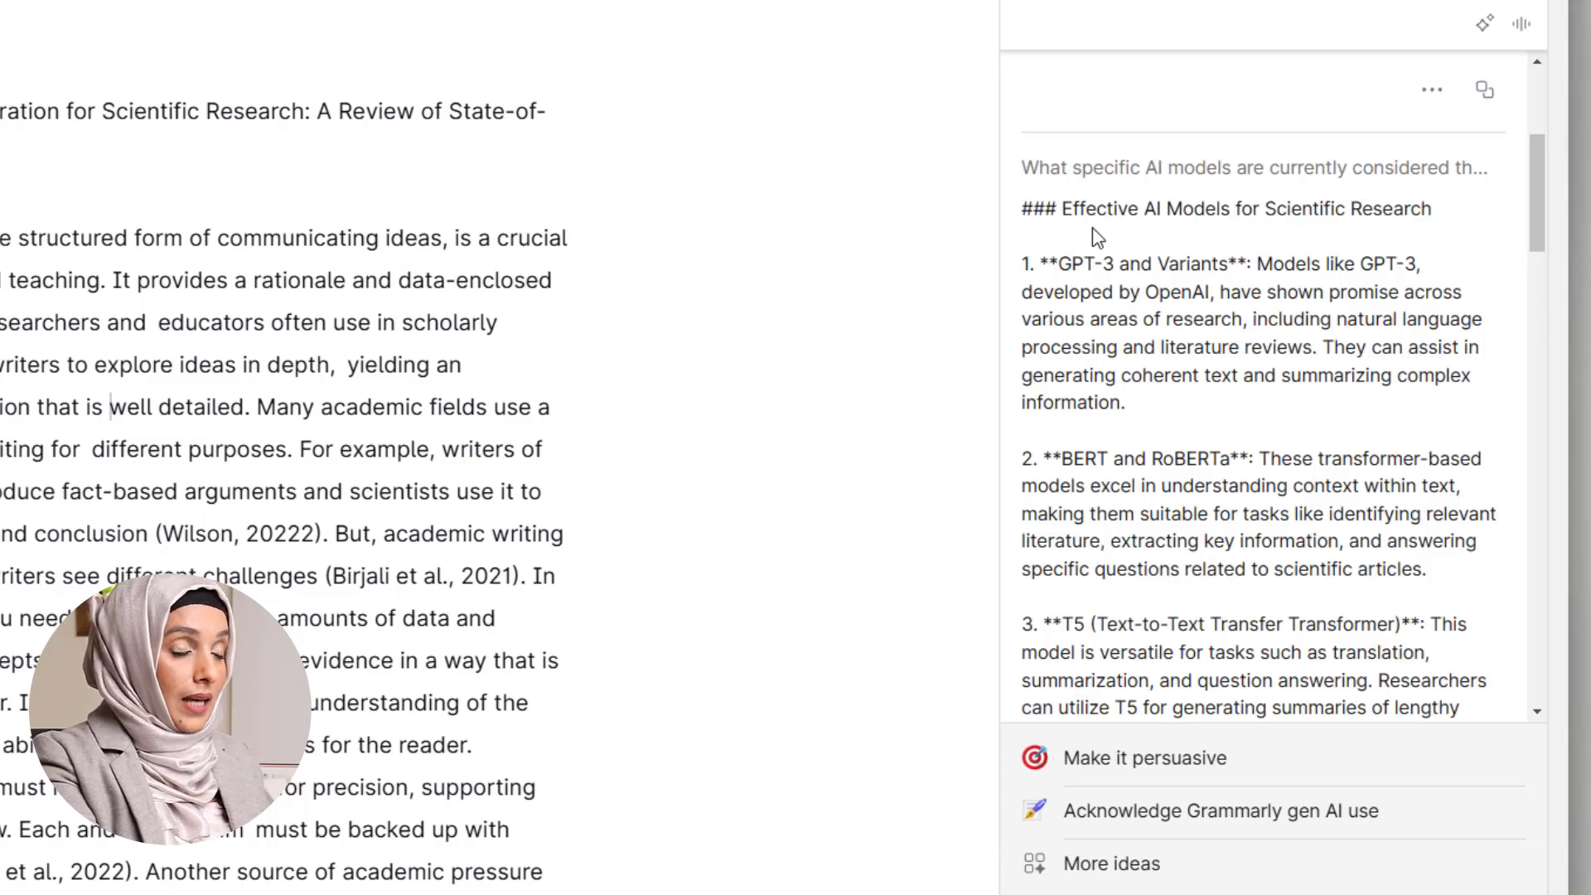
left_click_drag(1538, 273, 1551, 669)
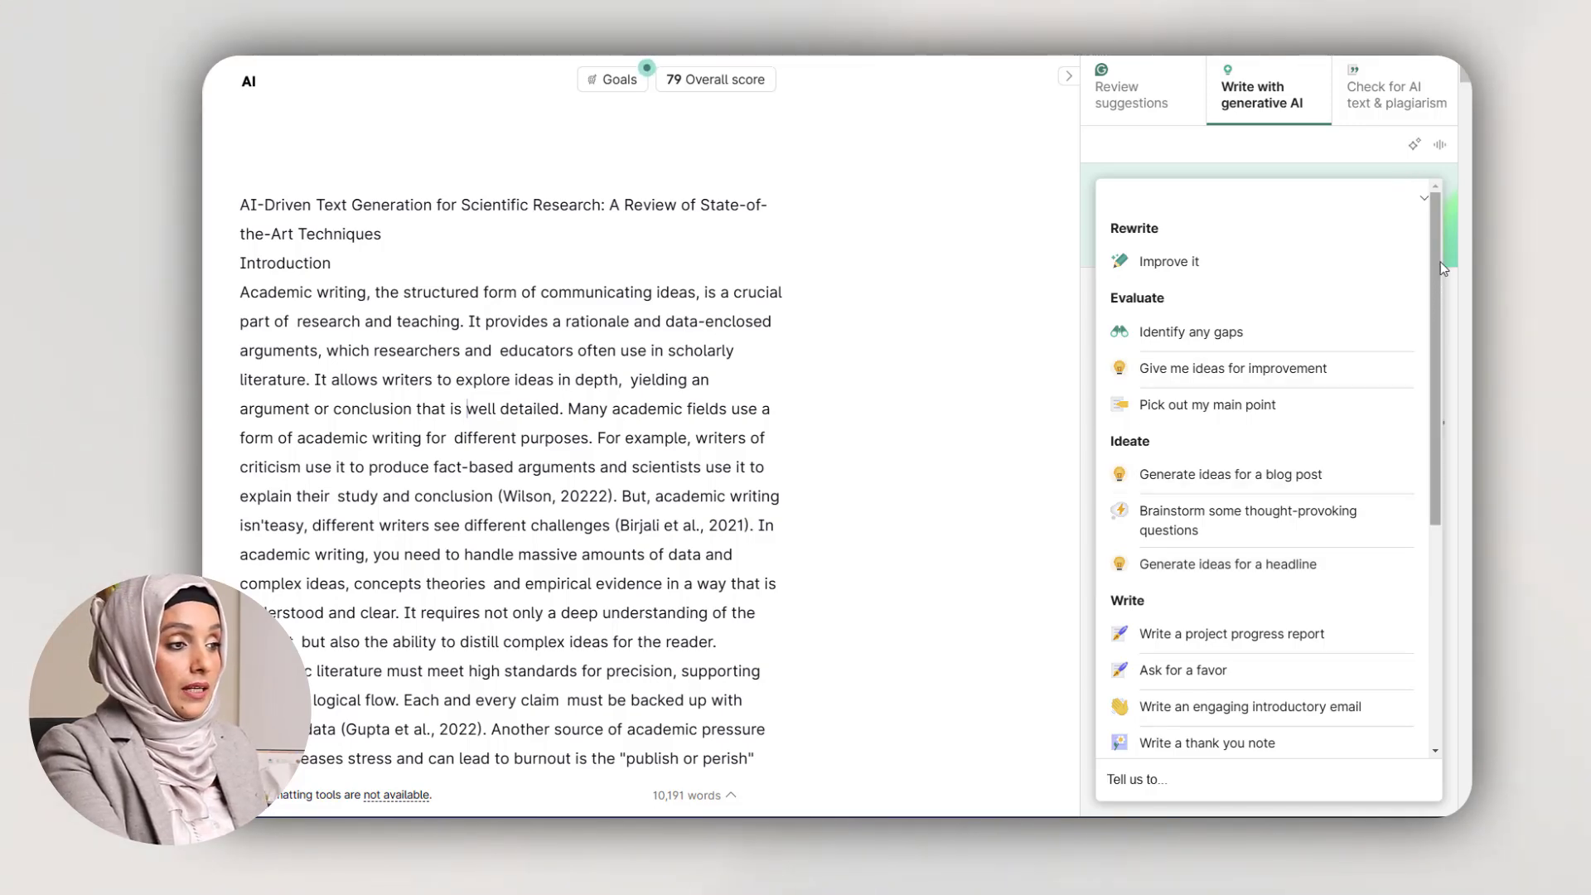
scroll(1440, 262, "down", 5)
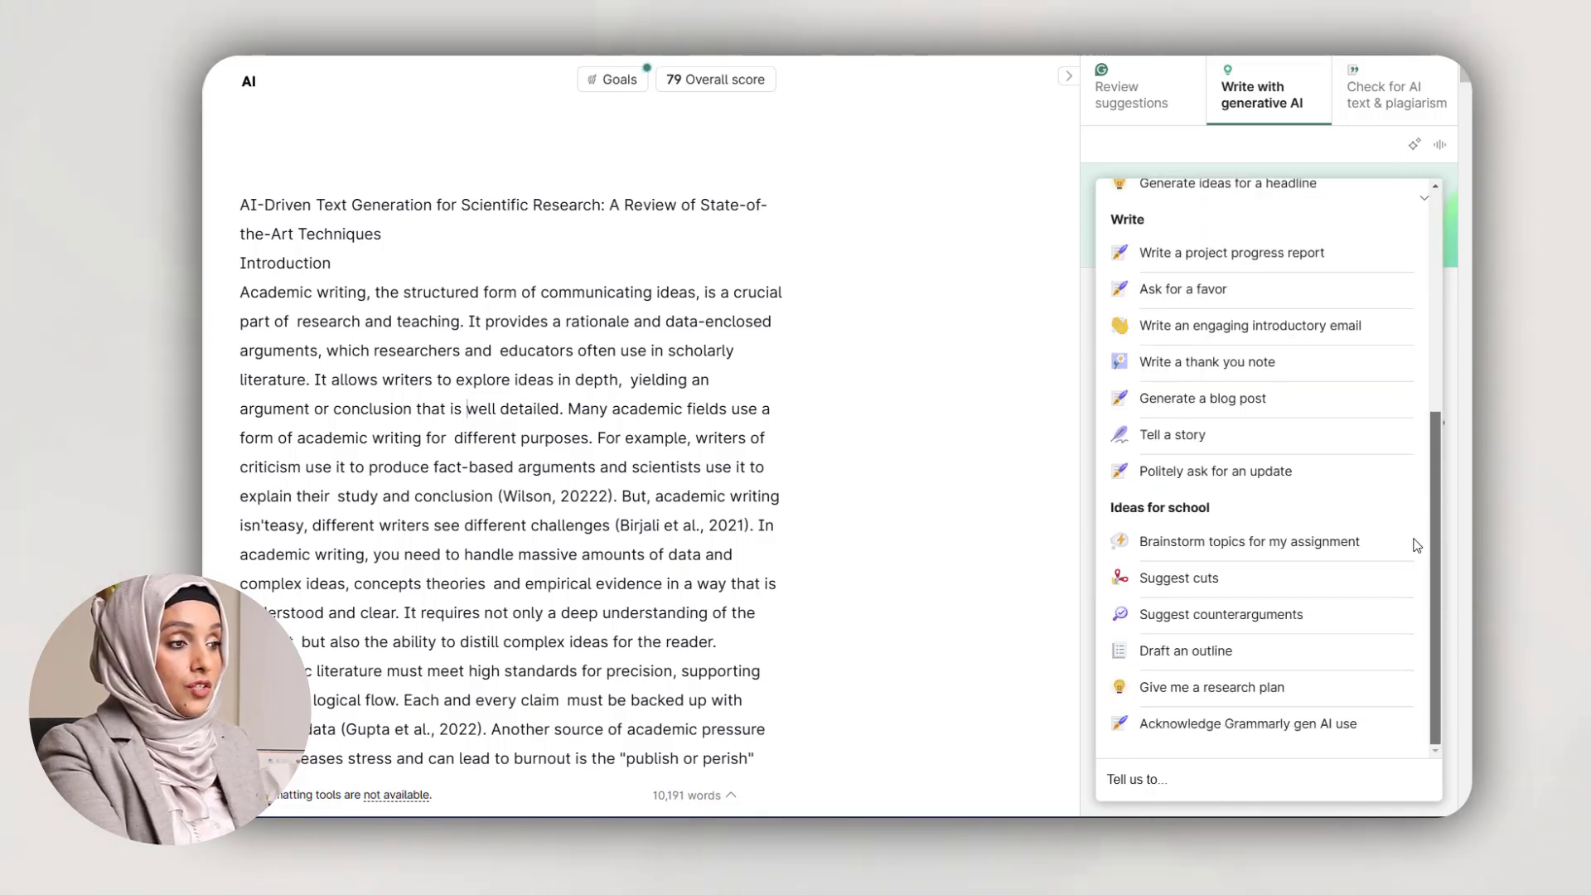
left_click(1426, 110)
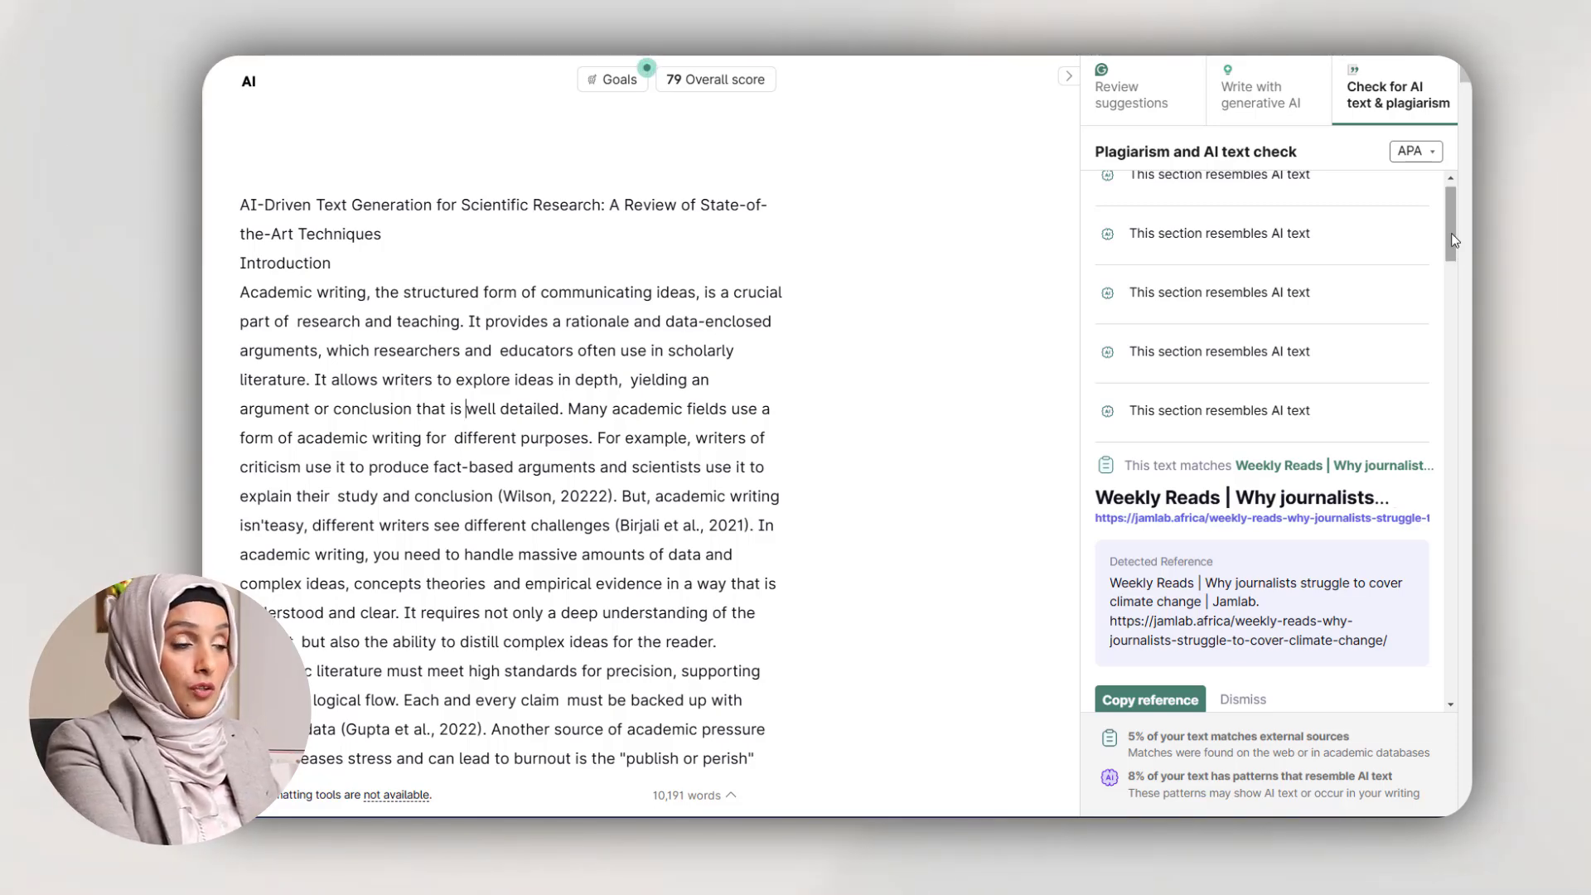
Scroll through the check results showing 5% source matches and 8% AI-like text.
left_click_drag(1450, 240, 1450, 298)
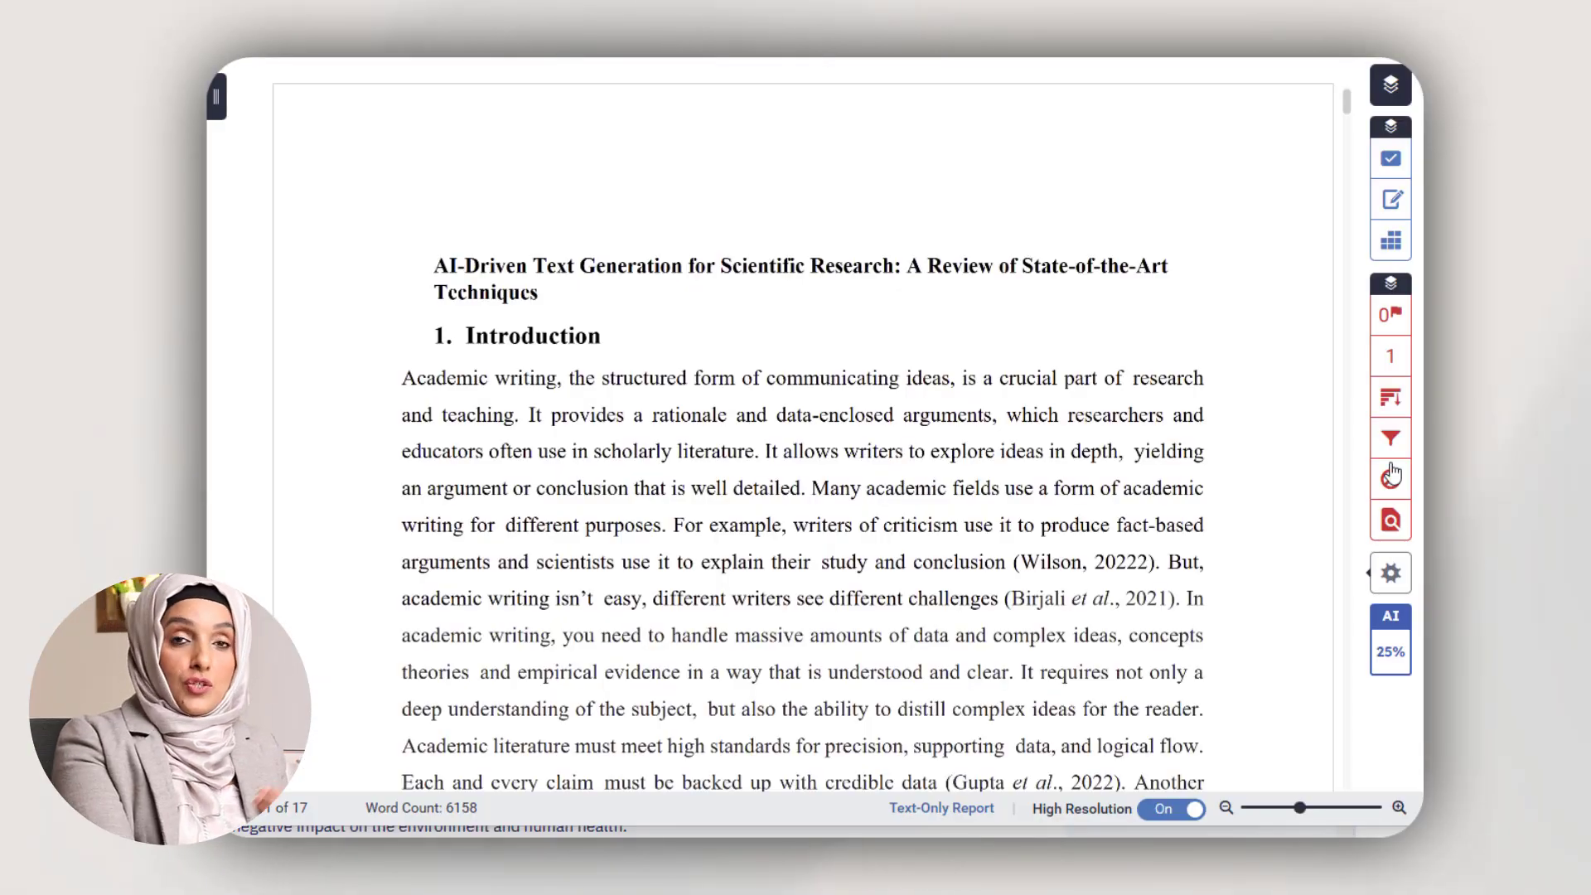
Open Turnitin's match overview, then show Grammarly's passage matching the '8 NLP Examples' source.
left_click(1391, 356)
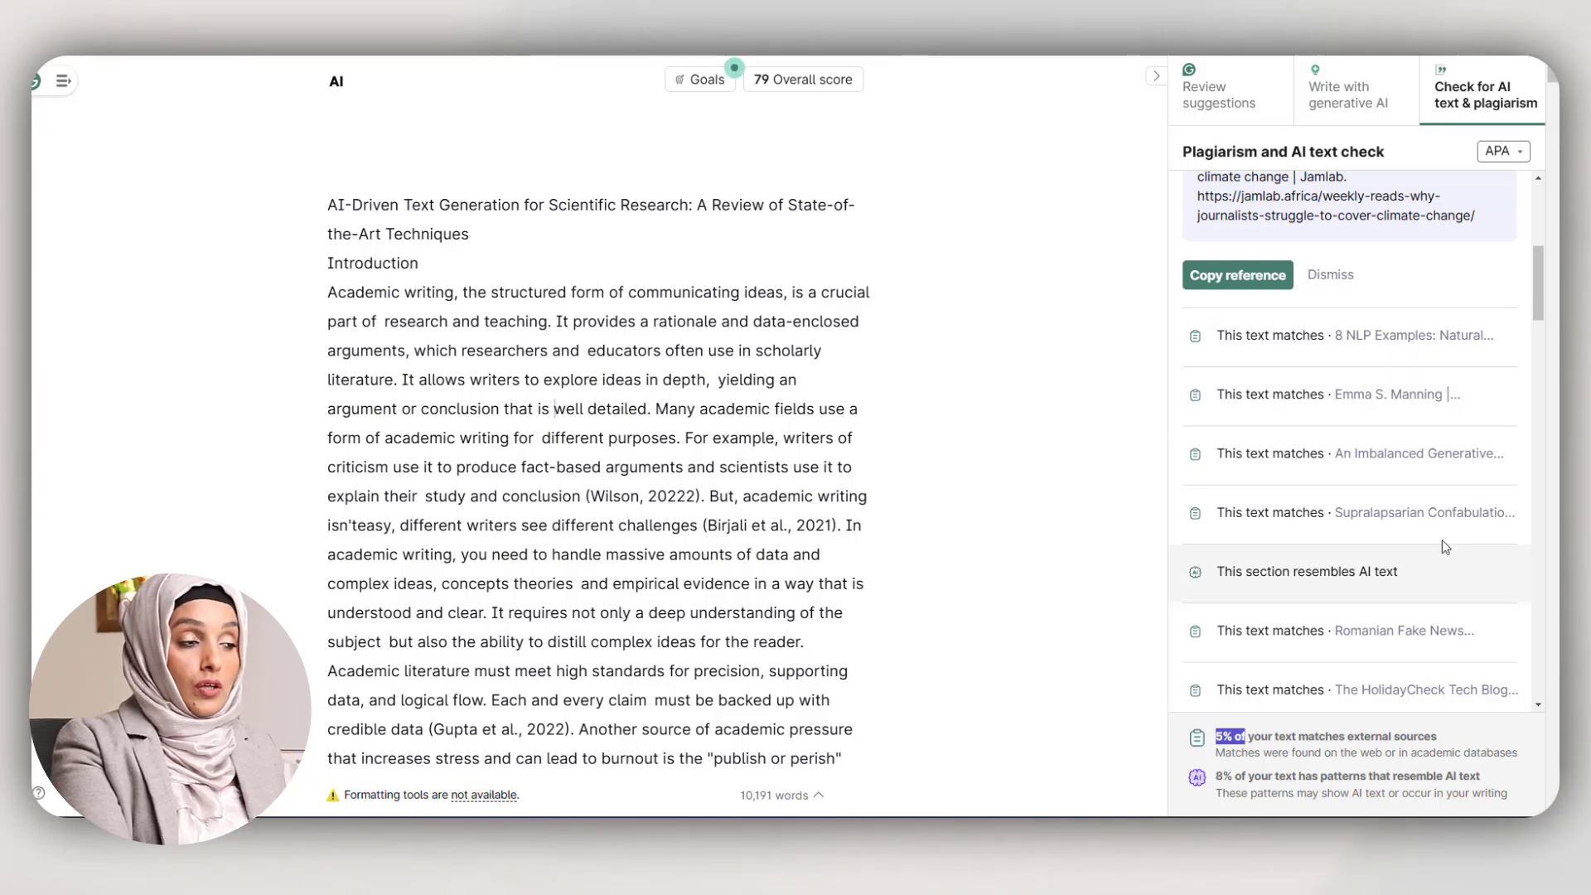
left_click(1345, 342)
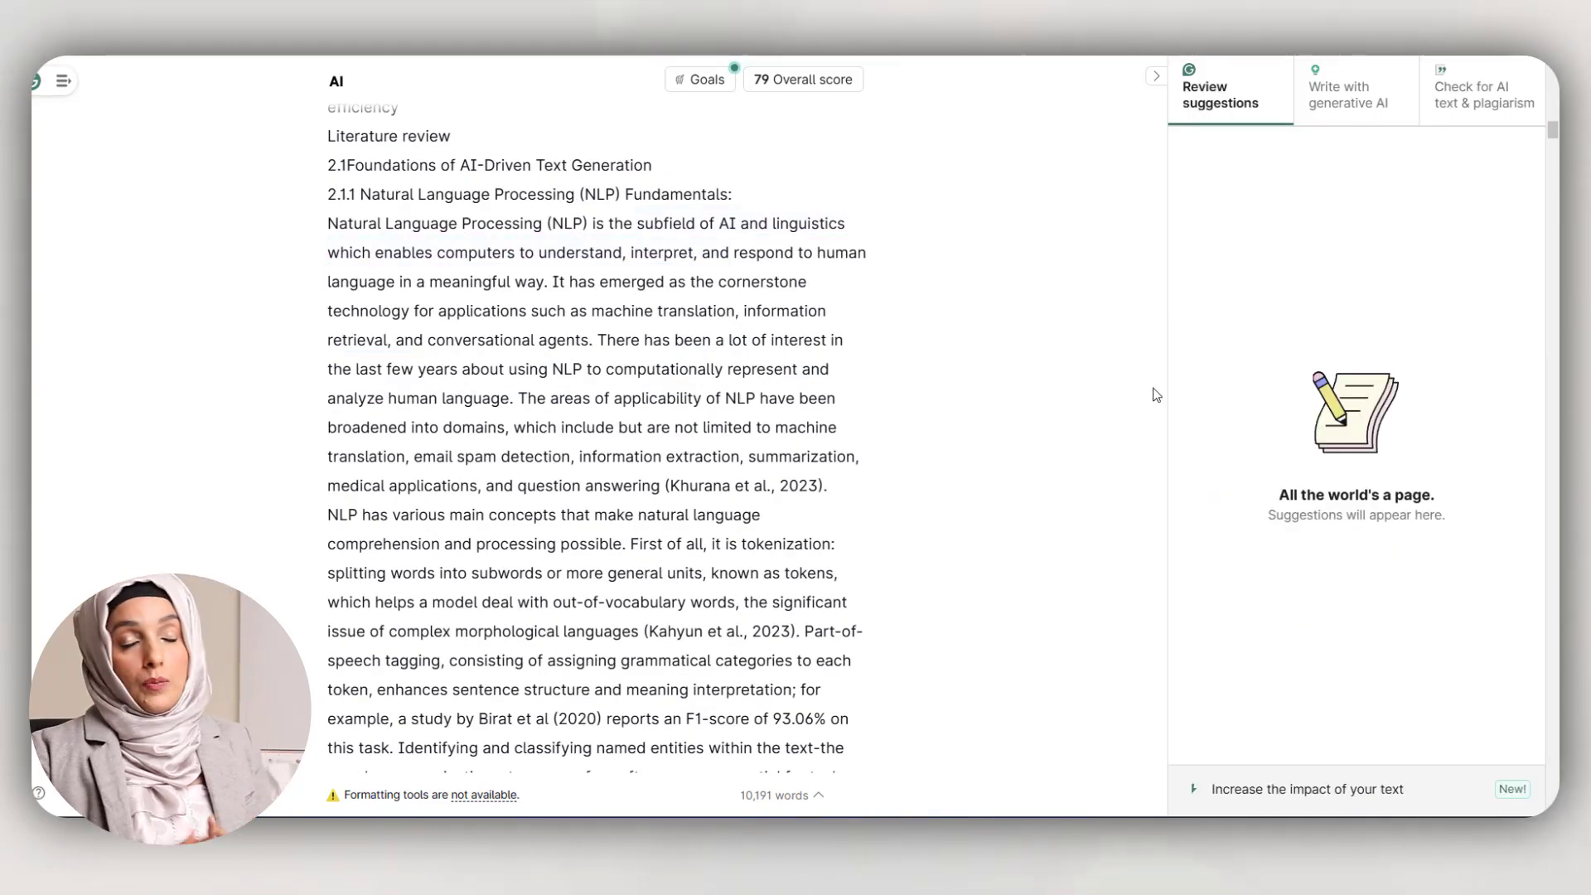